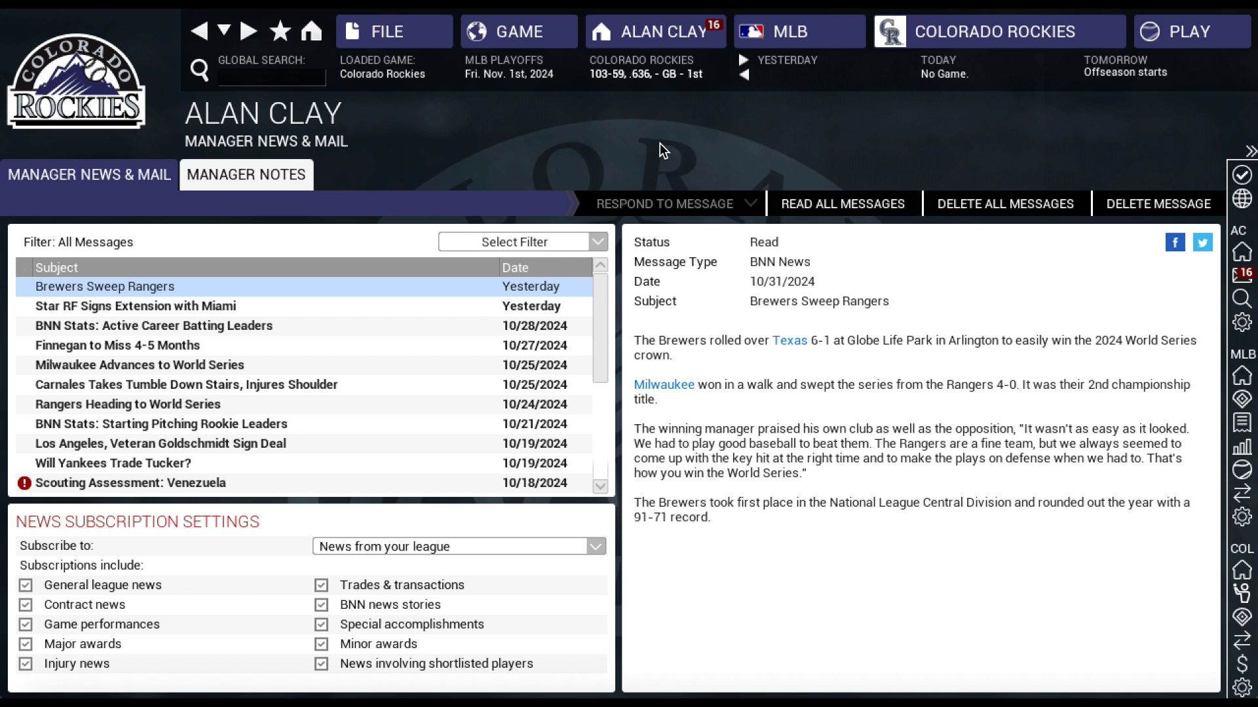
# - Choose Manager Settings from the manager-name dropdown in the top bar
pyautogui.click(661, 31)
pyautogui.click(652, 278)
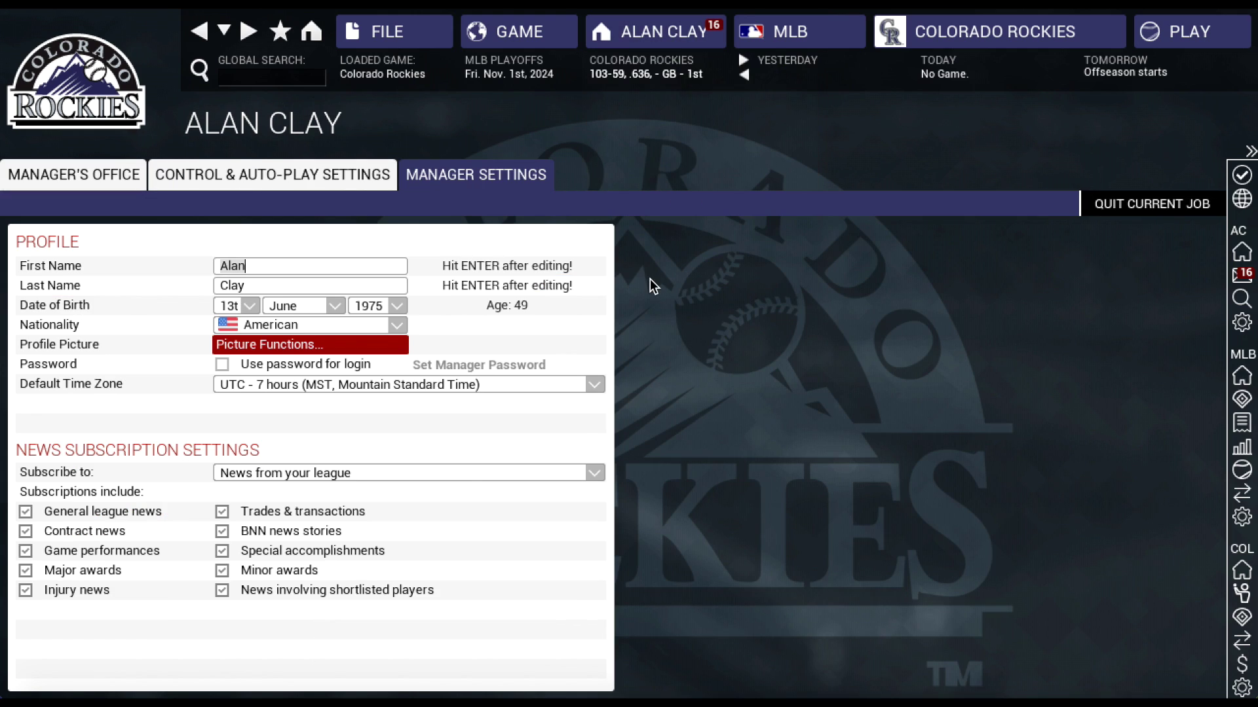
# - Show the Control & Auto-Play Settings tab and review Play Mode and Team Control Settings
pyautogui.click(223, 176)
pyautogui.scroll(-5, 393, 498)
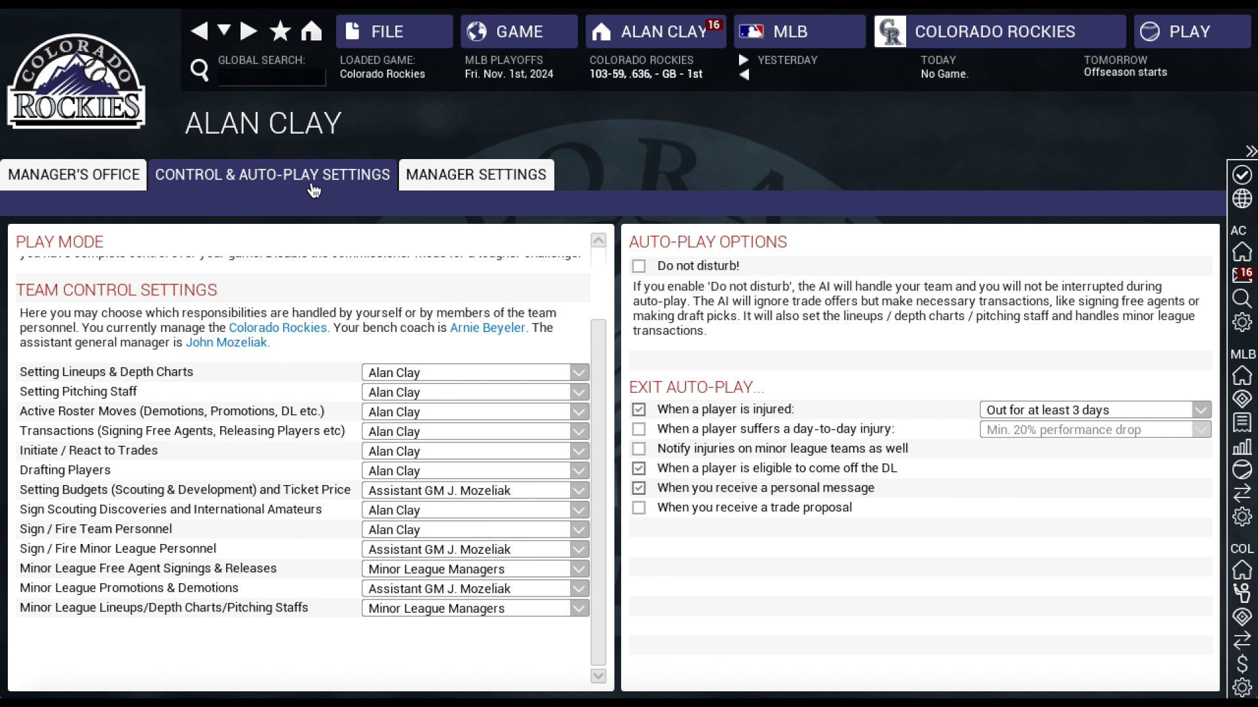
pyautogui.scroll(2, 159, 313)
pyautogui.scroll(-2, 159, 313)
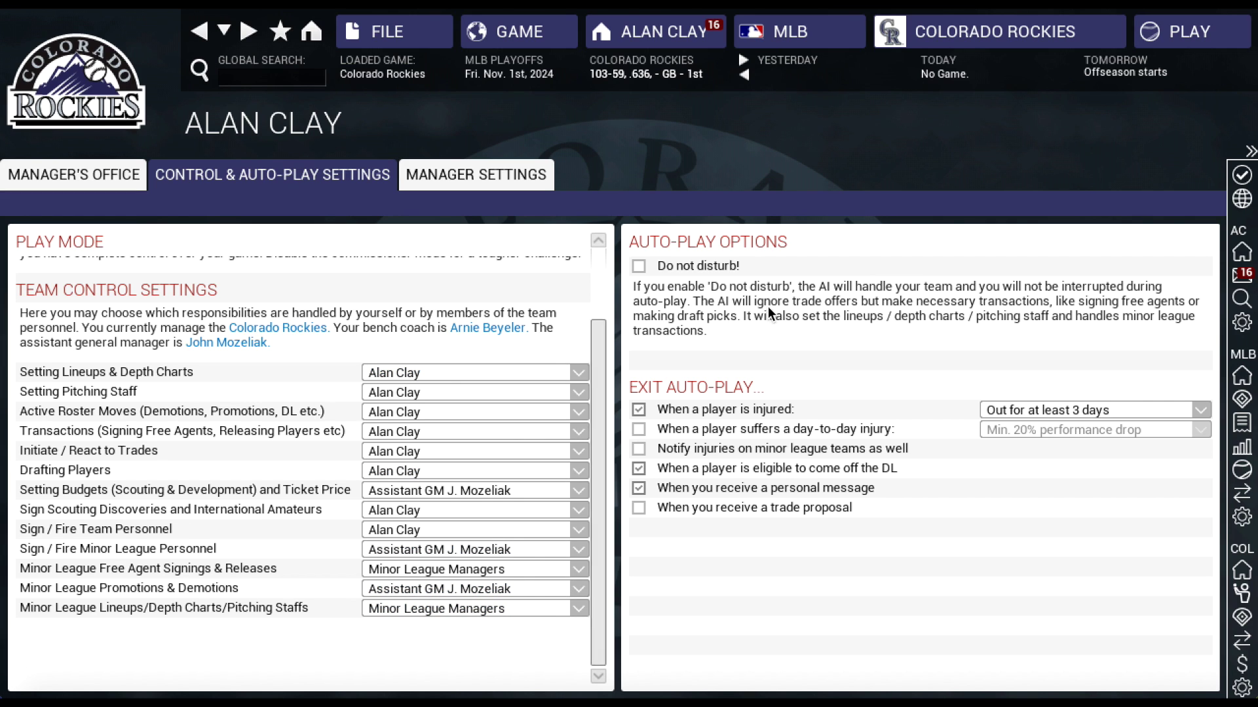
pyautogui.scroll(3, 467, 333)
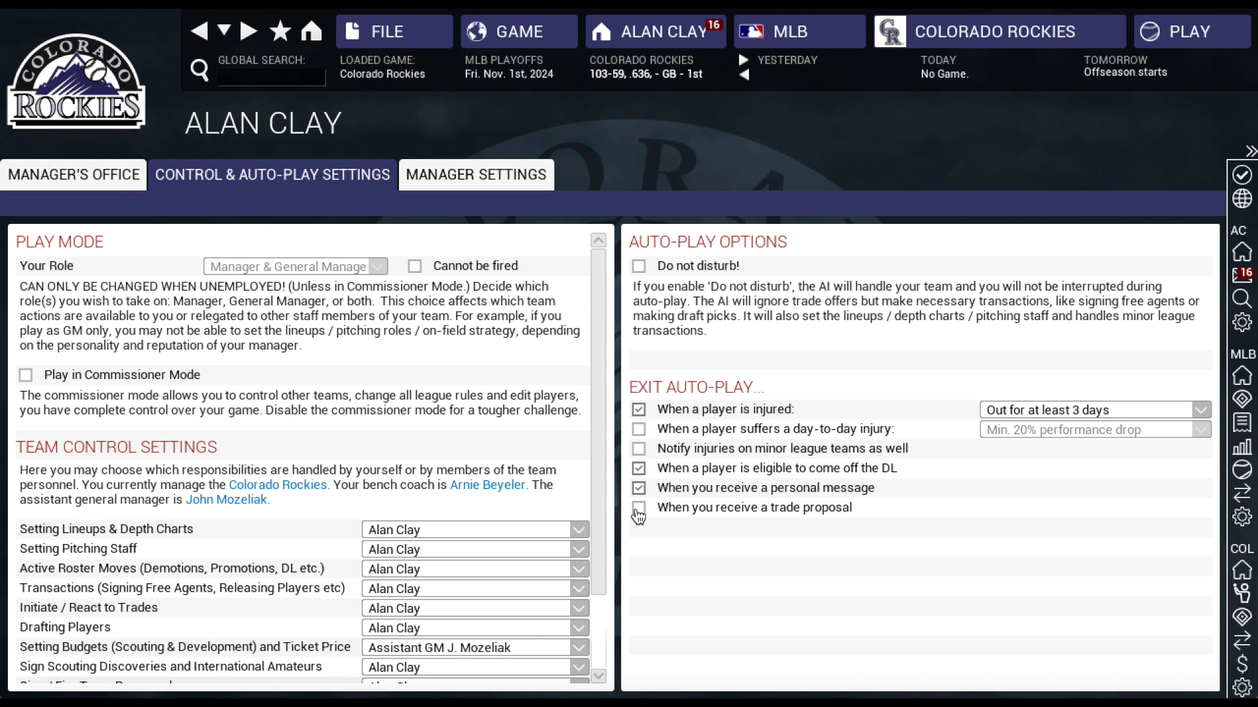
# - Step the upcoming-dates preview several days ahead, then back toward today
pyautogui.click(743, 61)
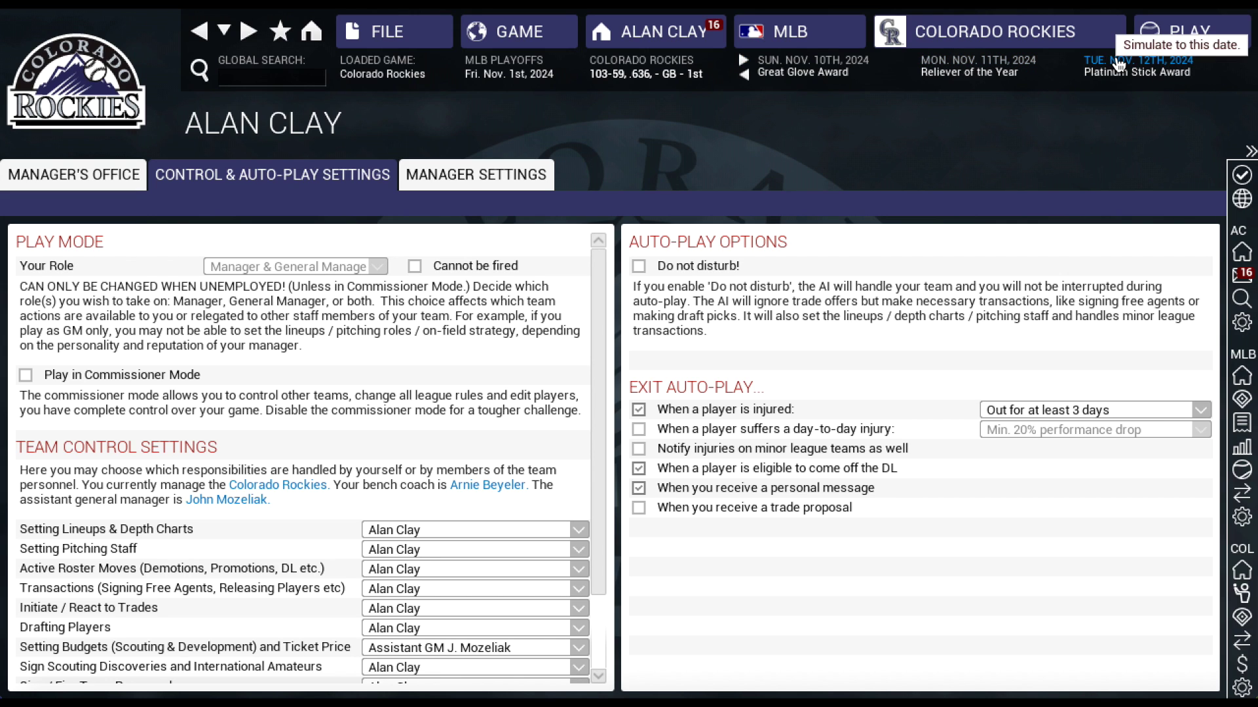
pyautogui.click(745, 74)
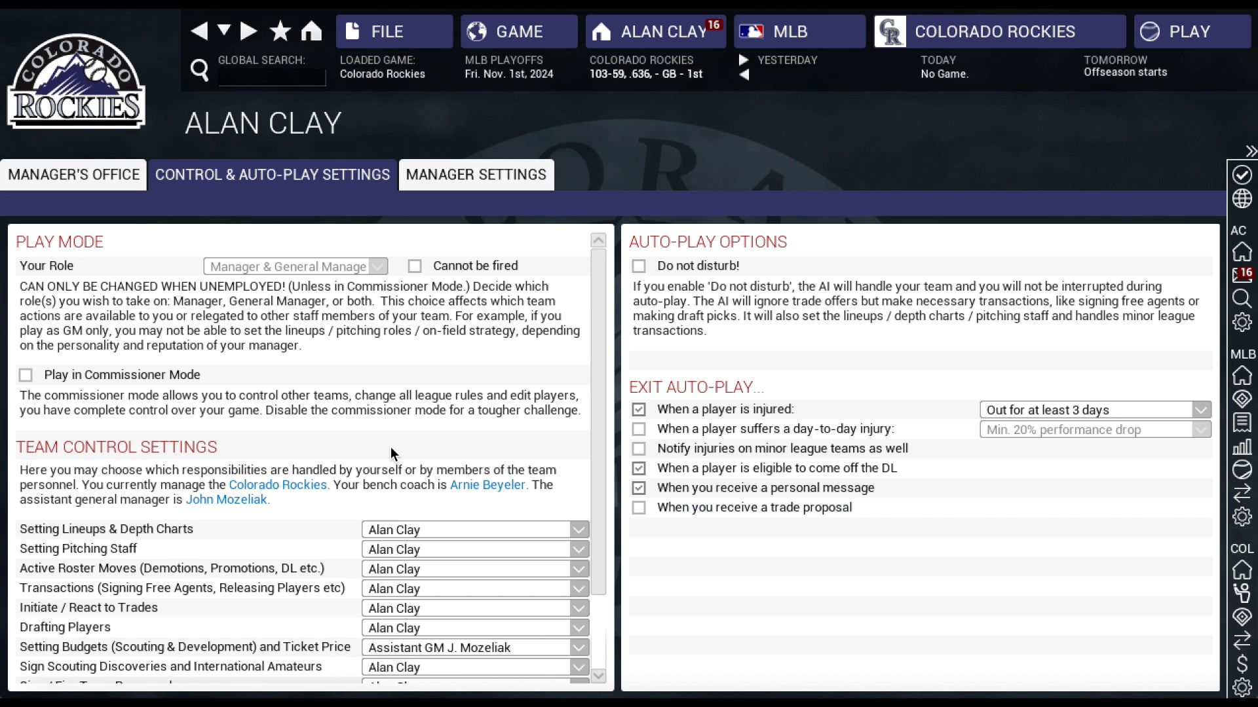
pyautogui.scroll(-3, 467, 471)
pyautogui.scroll(3, 466, 467)
# - Go from the Manager's Office through MLB League Settings to the Global Settings tab
pyautogui.click(74, 174)
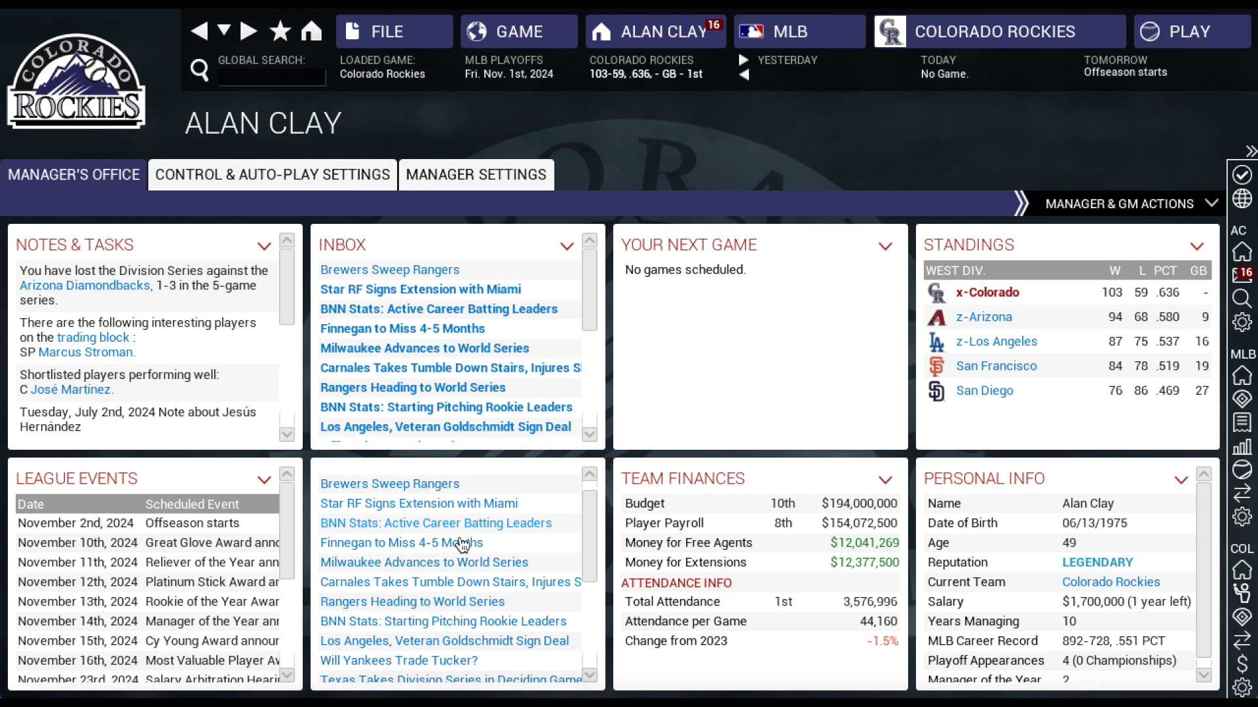
pyautogui.click(436, 174)
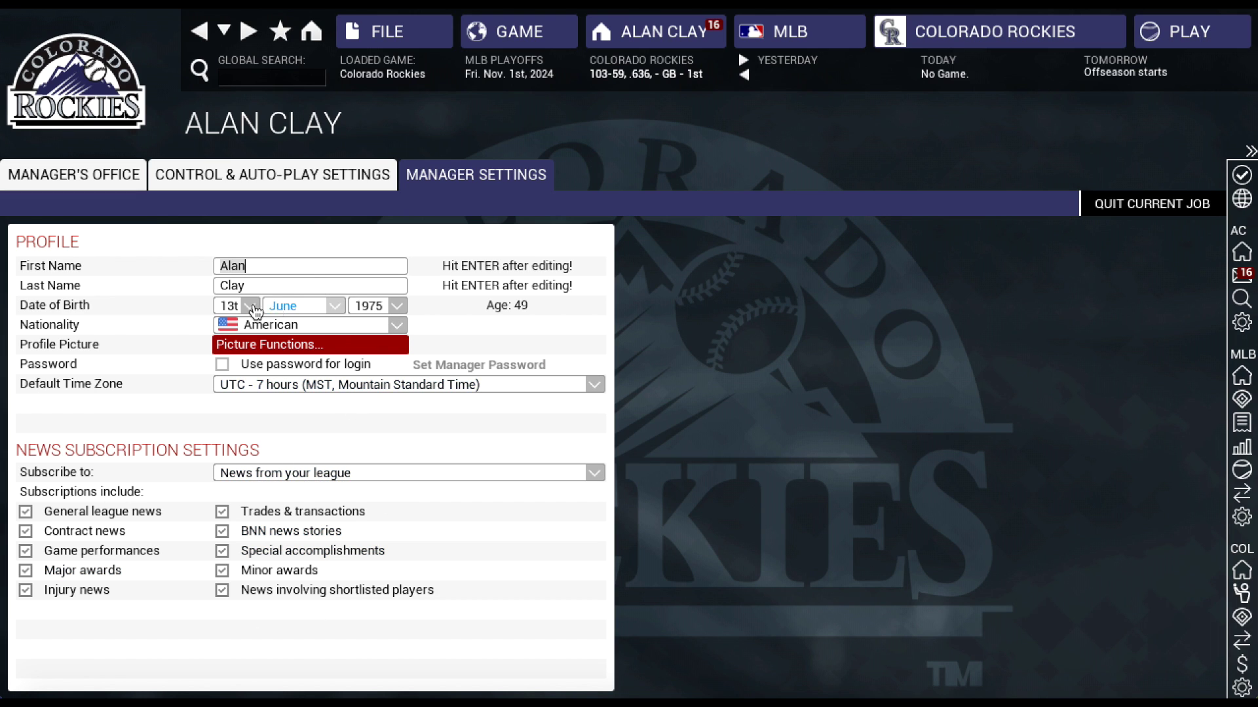
pyautogui.click(813, 41)
pyautogui.click(769, 348)
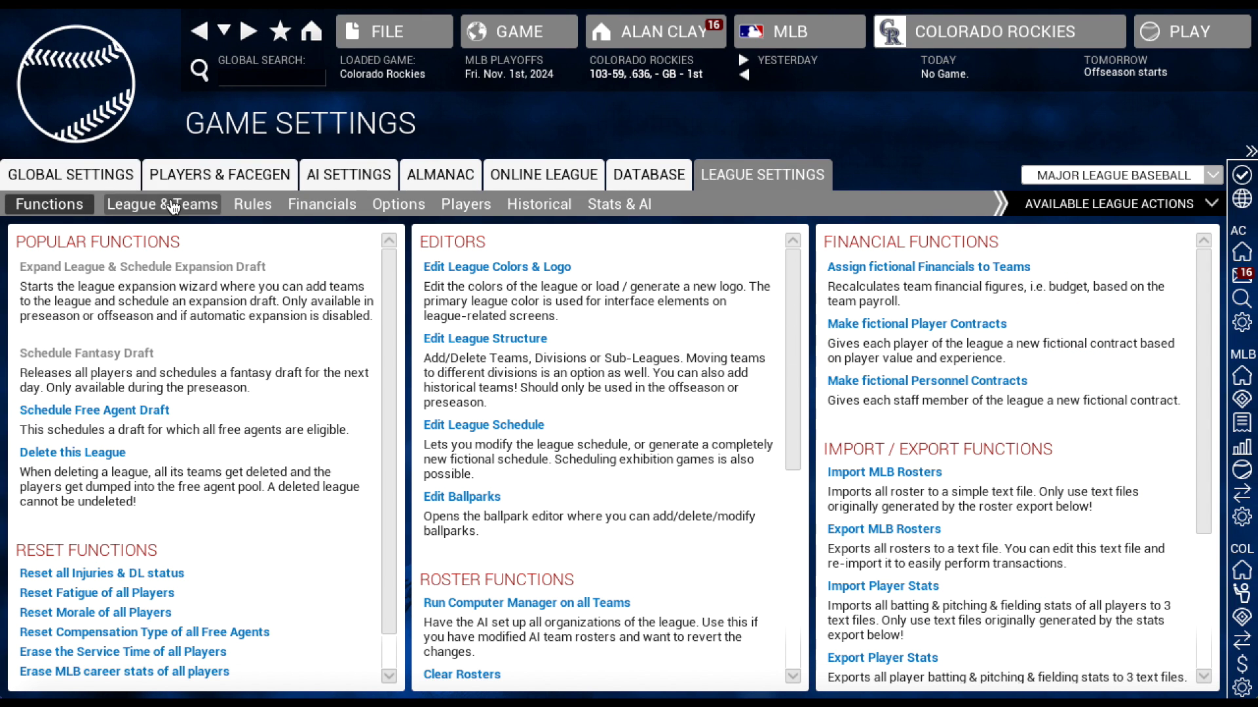
pyautogui.click(73, 178)
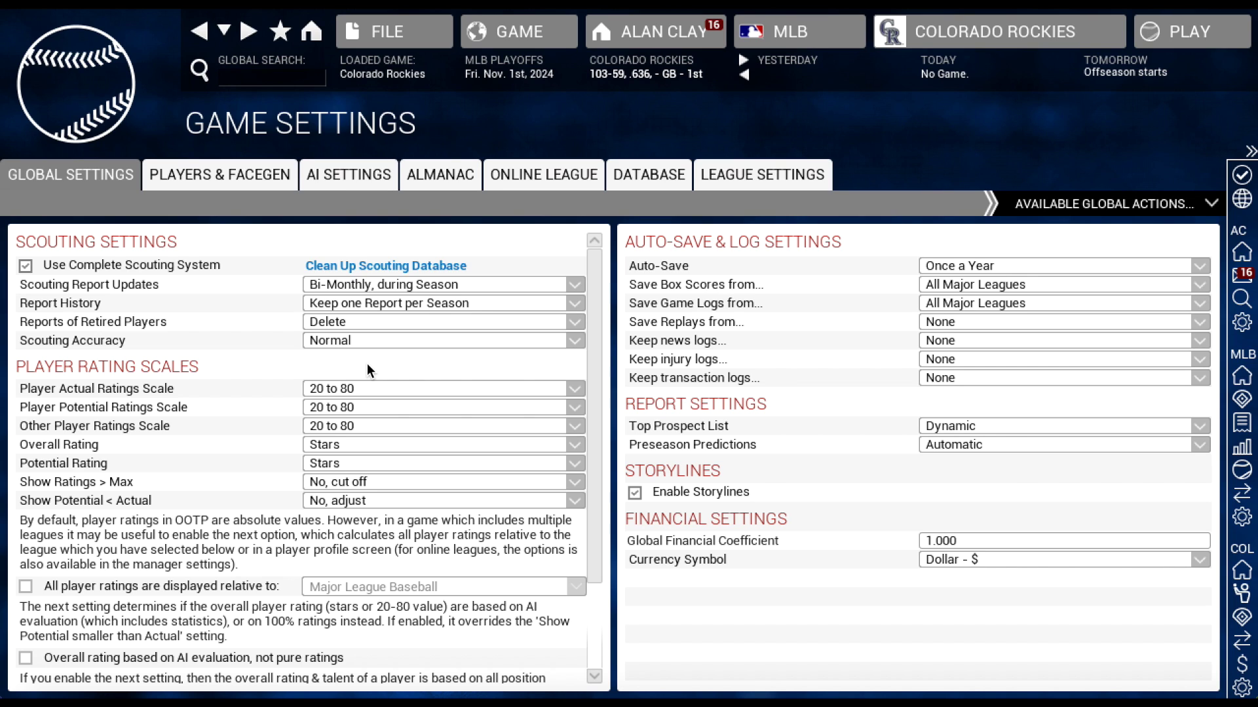
pyautogui.click(340, 386)
pyautogui.scroll(-4, 368, 439)
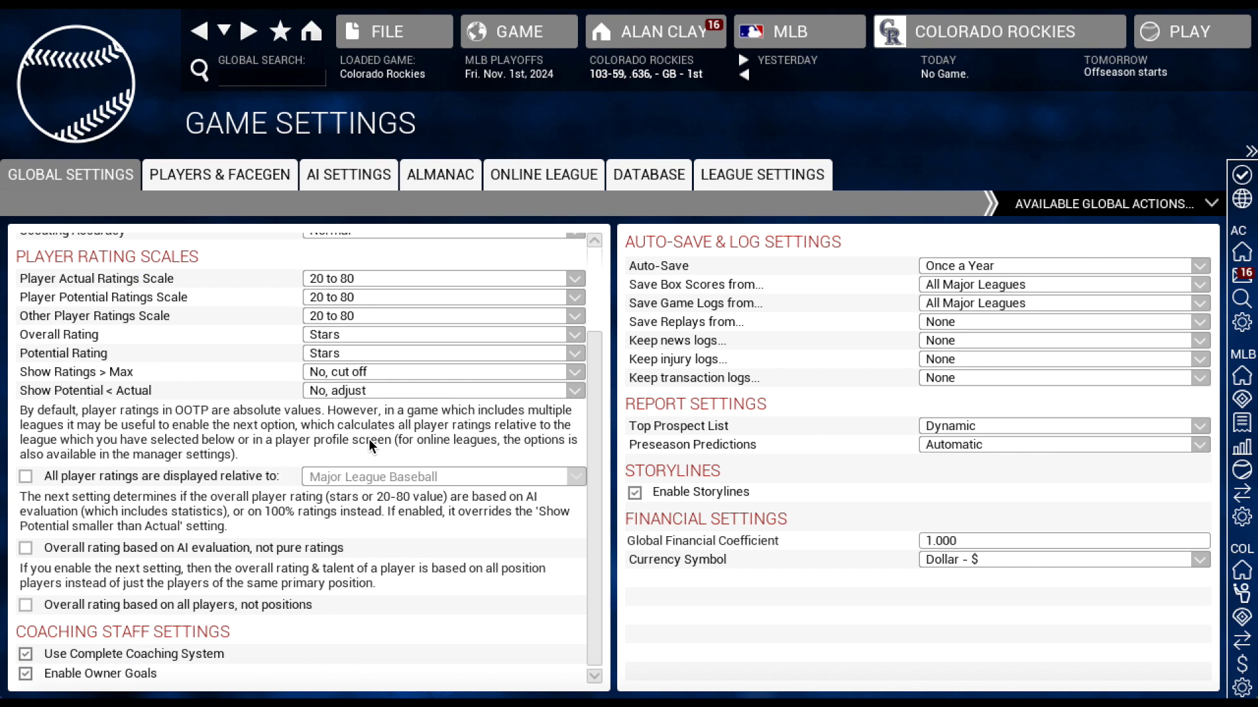
pyautogui.scroll(4, 250, 411)
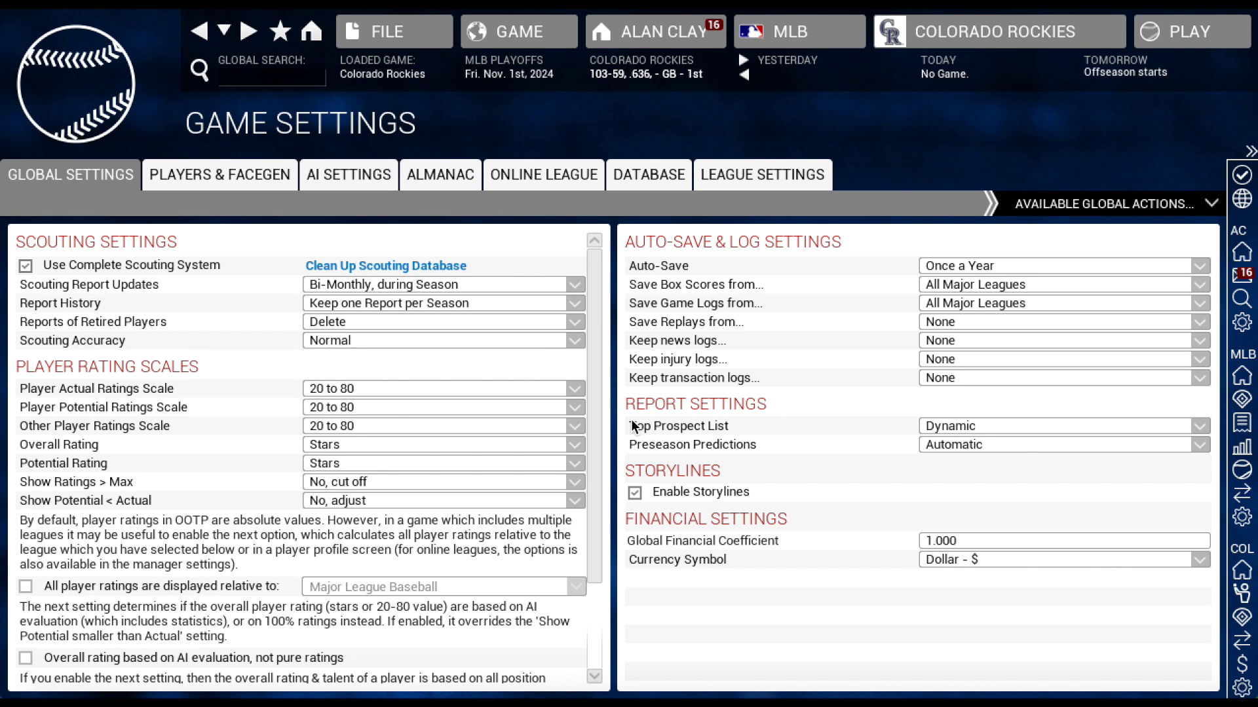
pyautogui.click(943, 425)
pyautogui.click(945, 444)
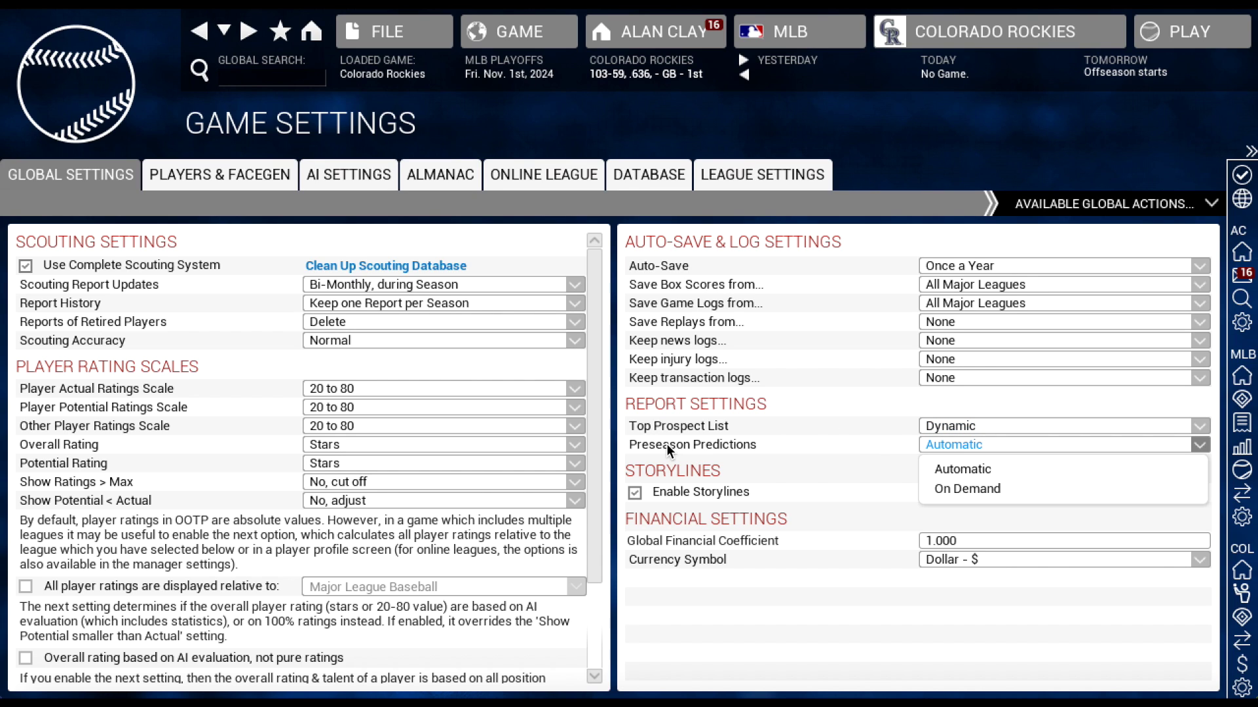
pyautogui.click(979, 427)
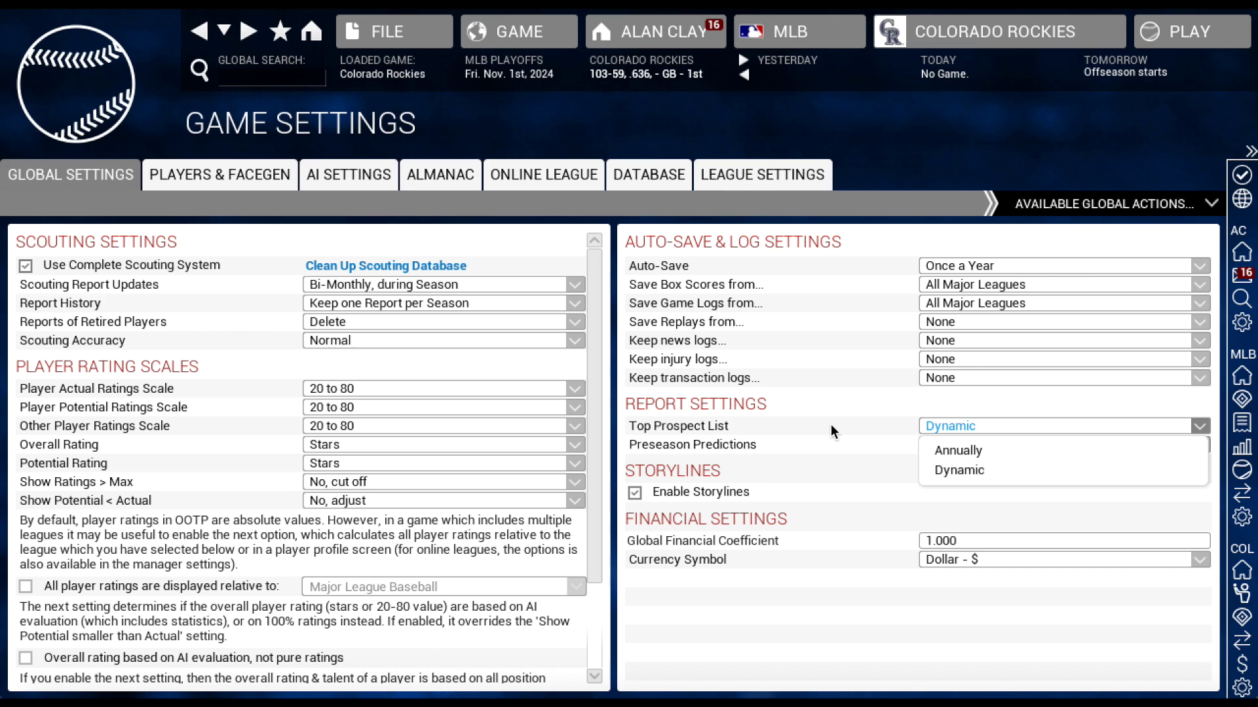
pyautogui.click(881, 430)
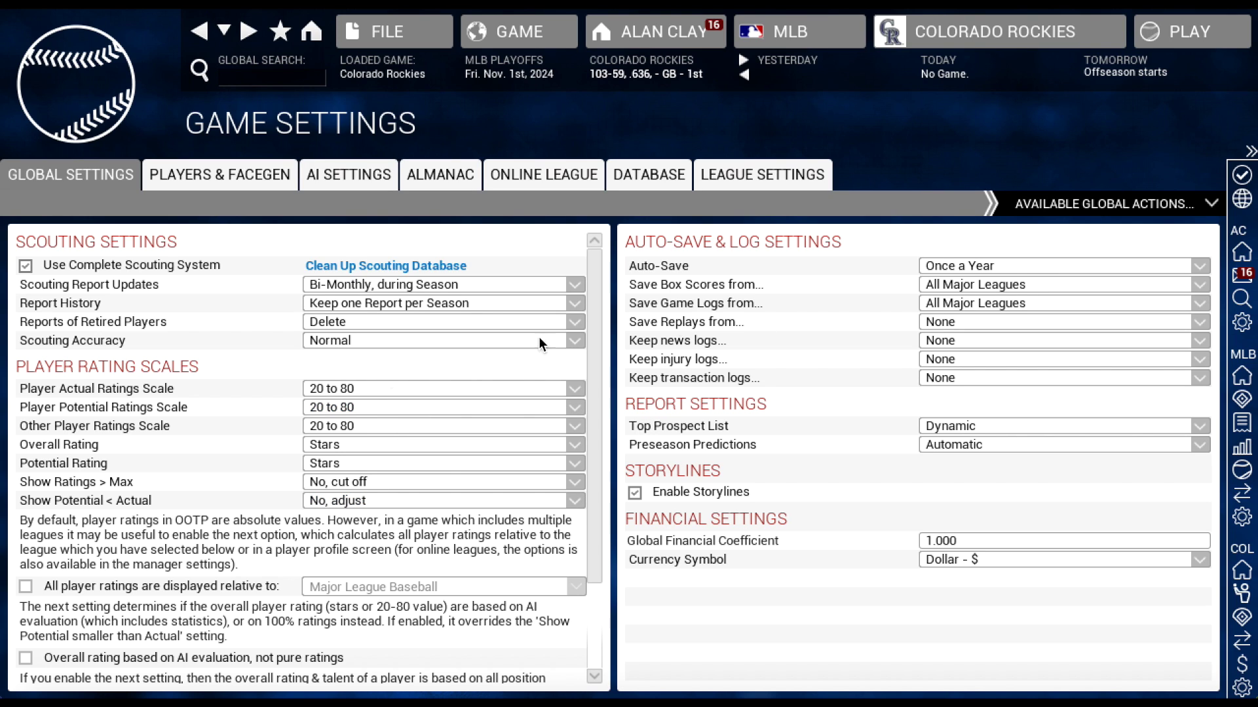
pyautogui.scroll(-4, 385, 379)
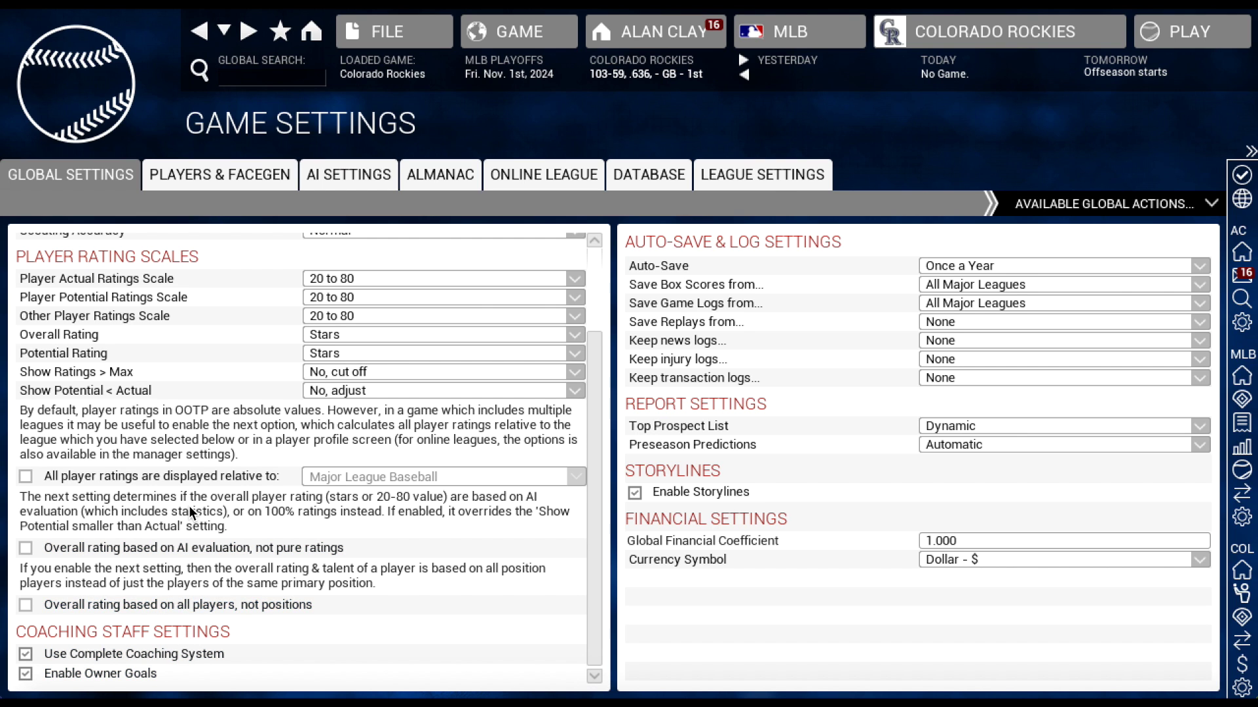
pyautogui.scroll(3, 189, 506)
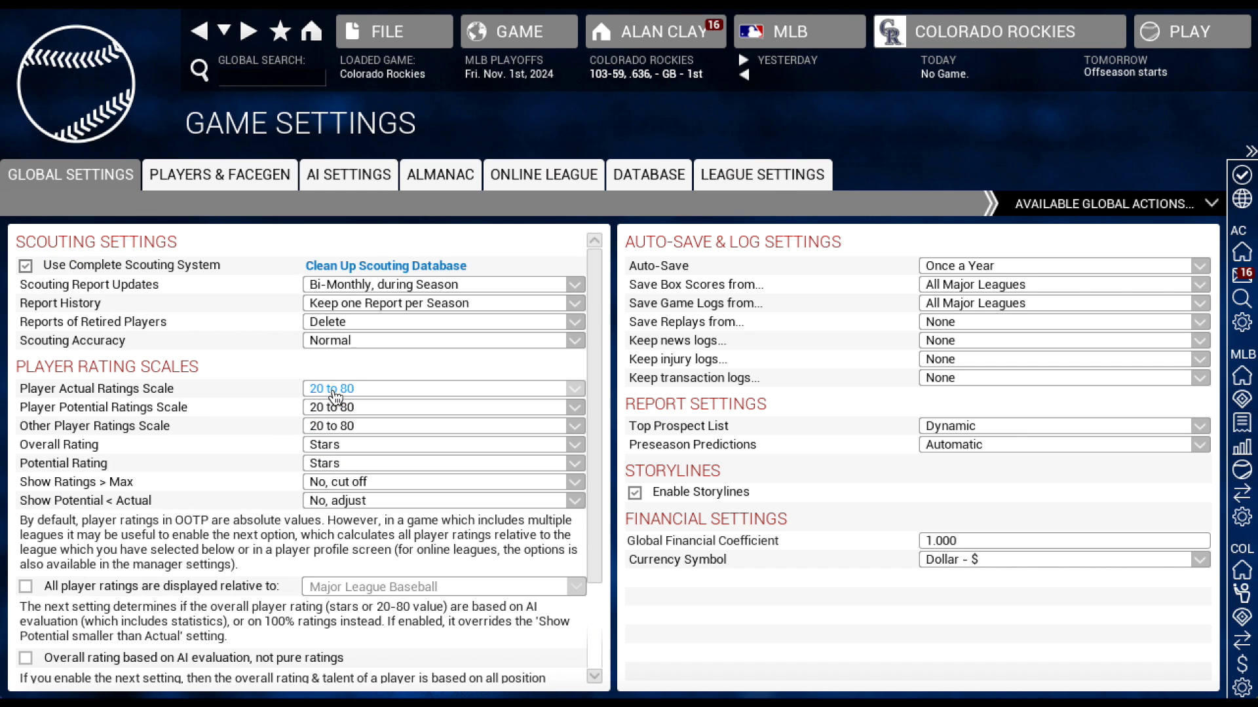
# - Show the AI Settings tab and review the Lineup Selection choices, keeping Traditional
pyautogui.click(296, 183)
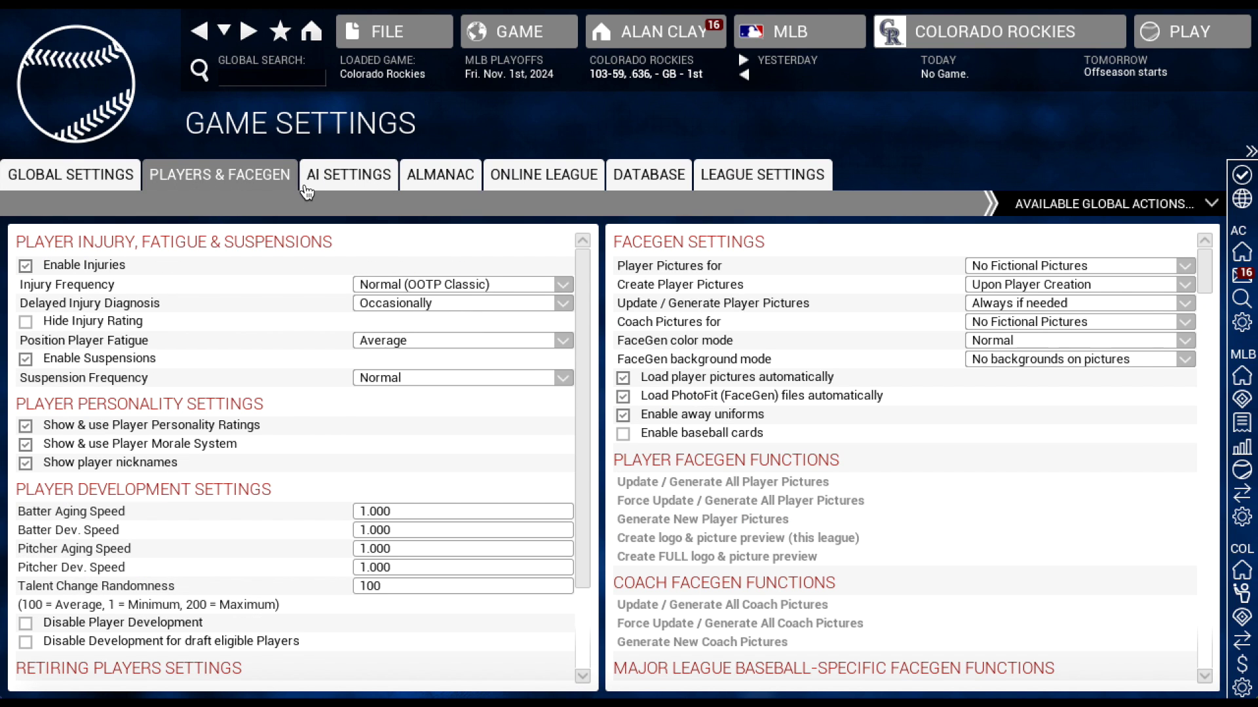
pyautogui.click(368, 191)
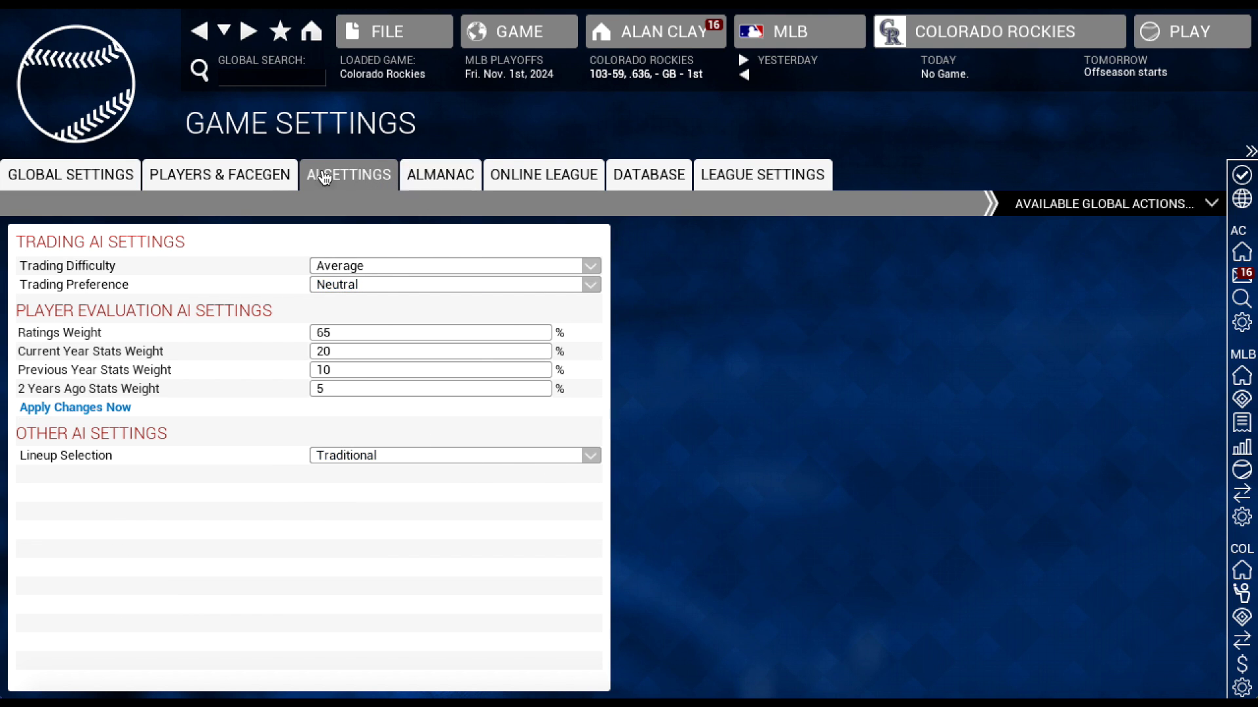
pyautogui.click(370, 455)
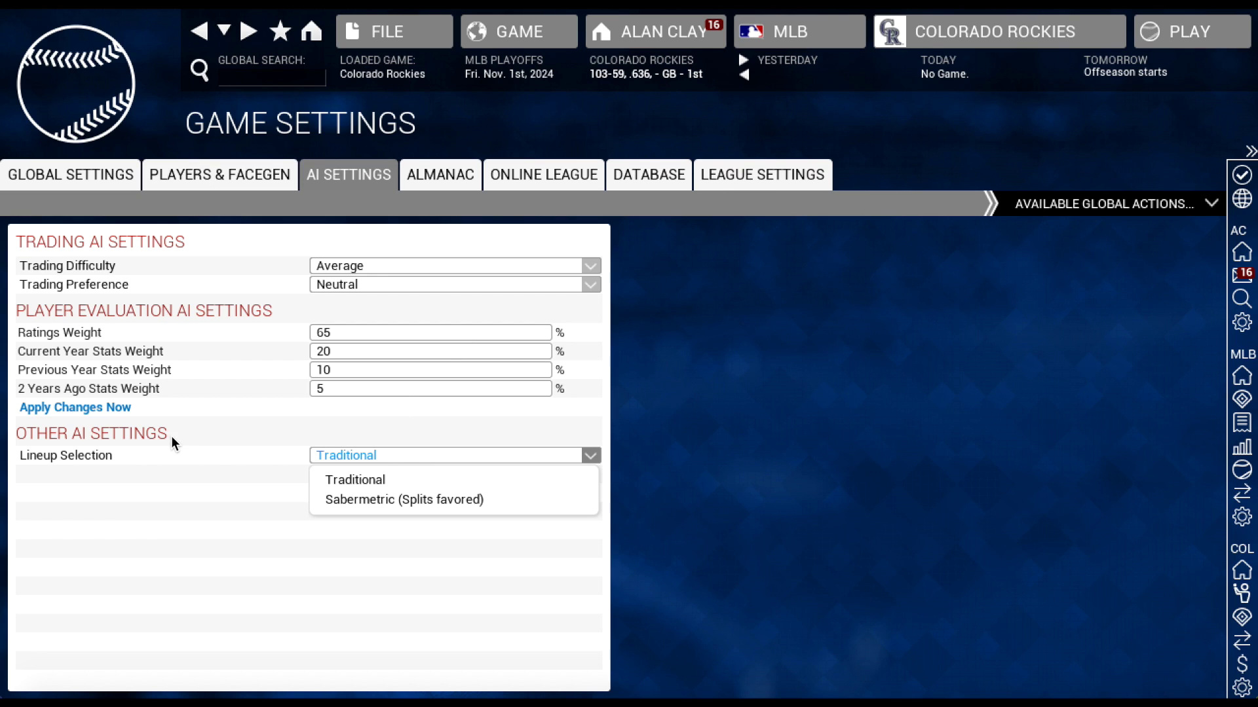
pyautogui.click(88, 435)
pyautogui.click(356, 461)
pyautogui.click(247, 509)
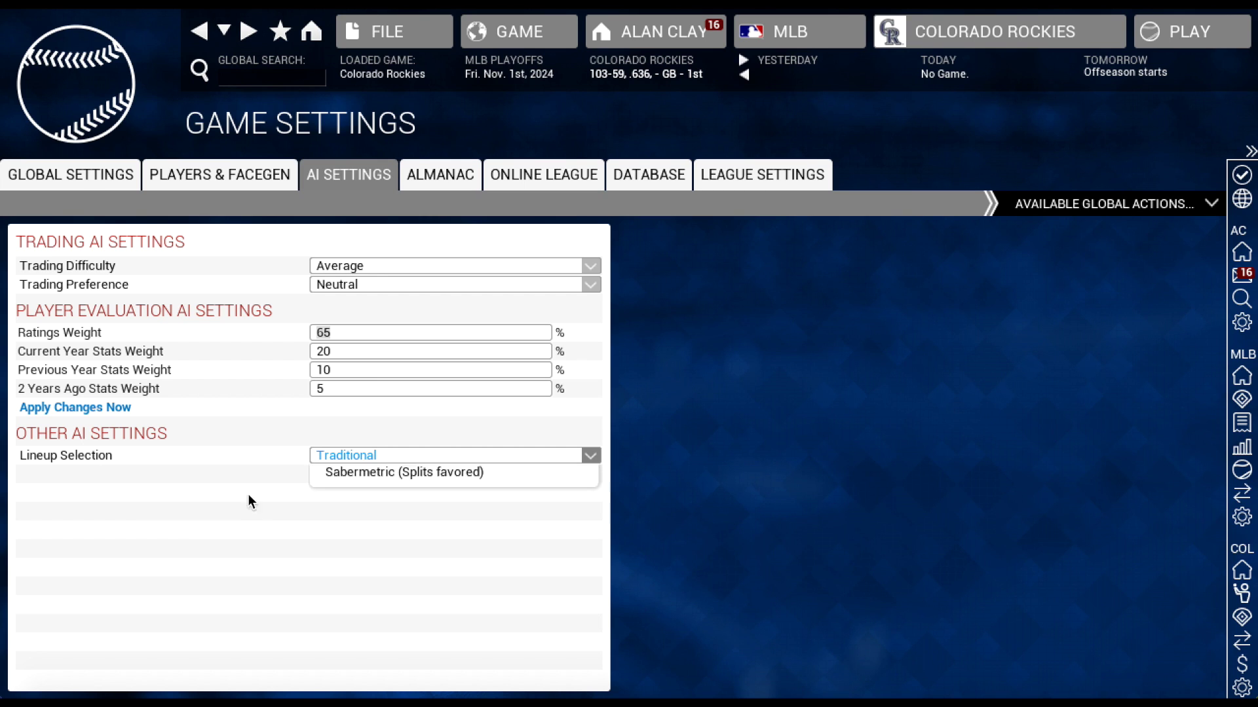
# - Tick 'Enable baseball cards' on the Players & FaceGen settings tab
pyautogui.click(220, 191)
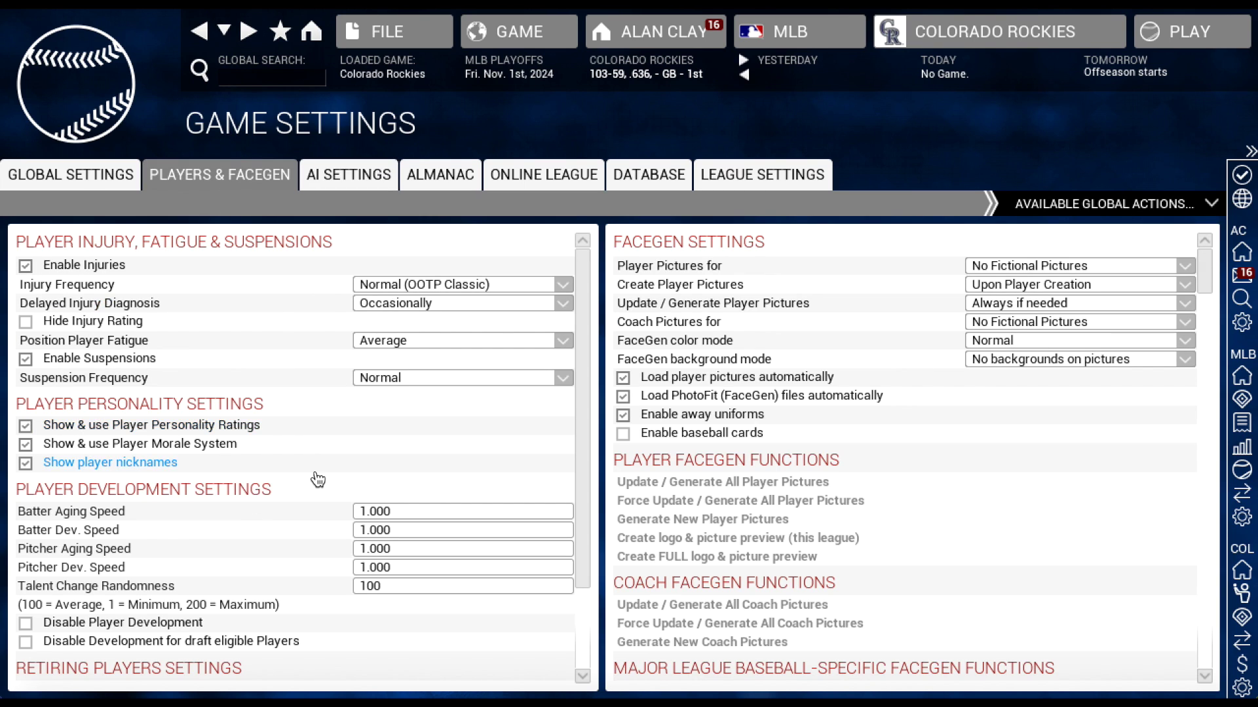
pyautogui.scroll(-3, 314, 477)
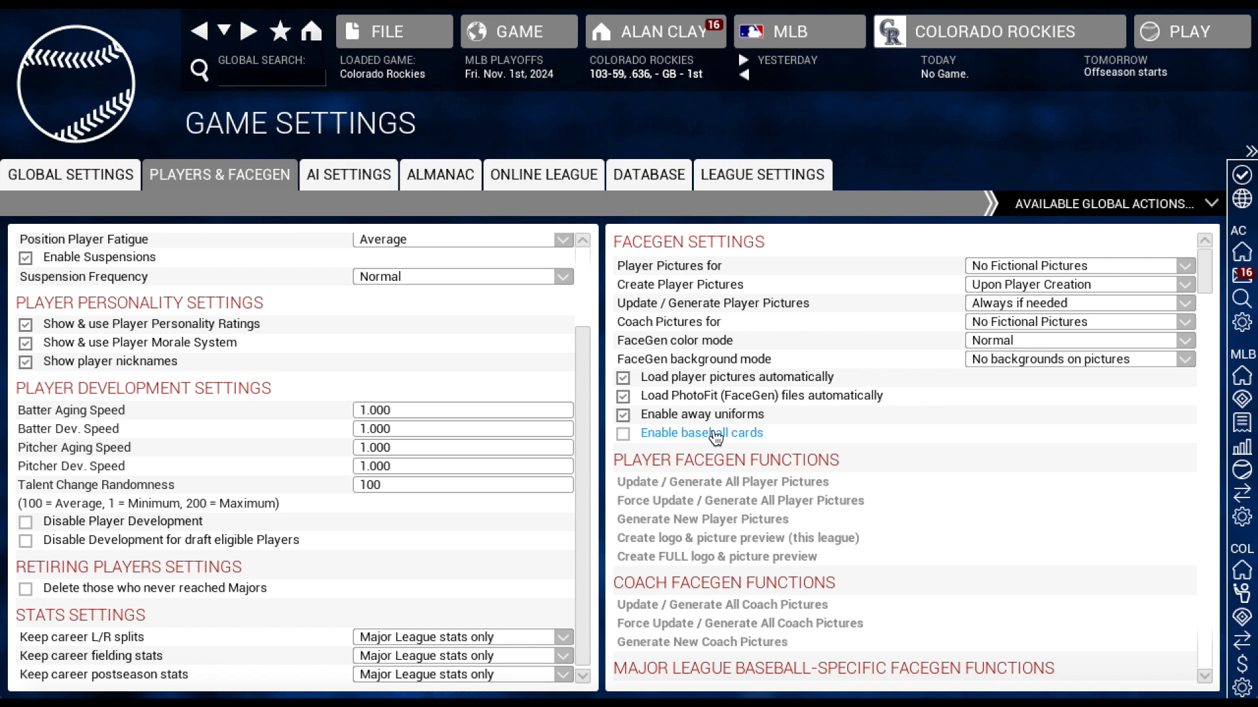
pyautogui.click(624, 435)
# - Untick baseball cards, leaving delayed injury diagnosis at Occasionally and suspension frequency Normal
pyautogui.click(672, 437)
pyautogui.scroll(3, 366, 368)
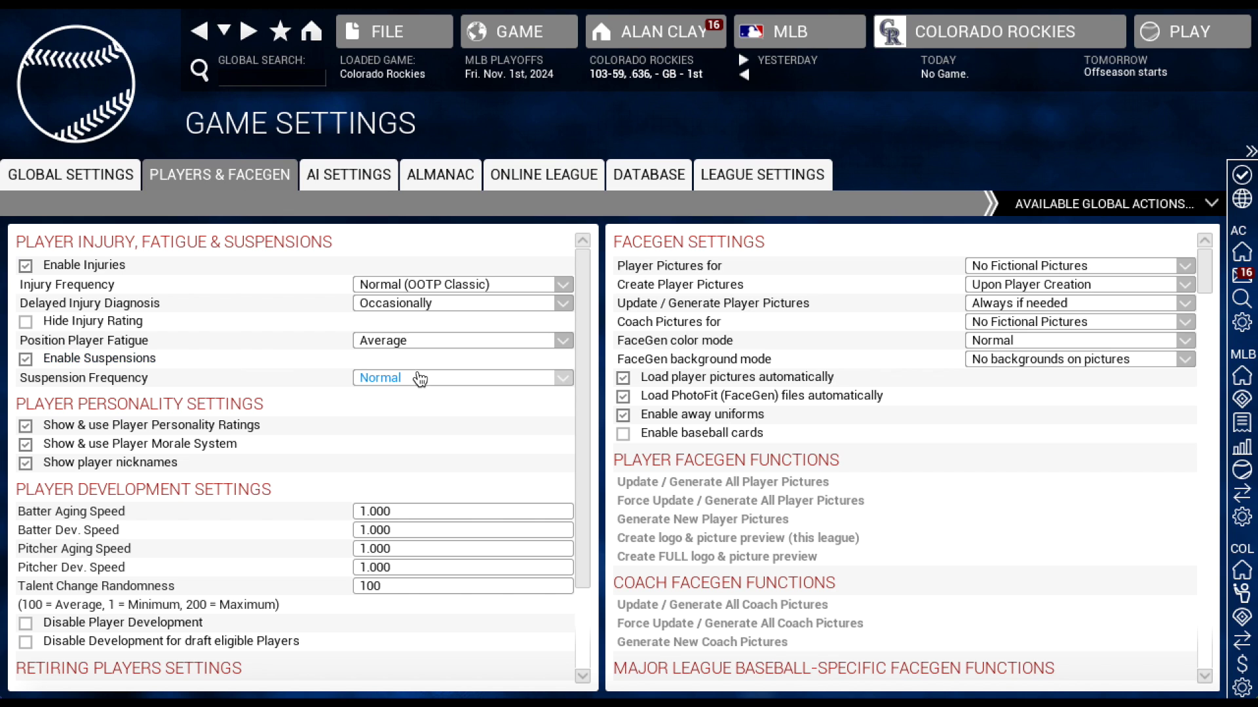
pyautogui.click(430, 305)
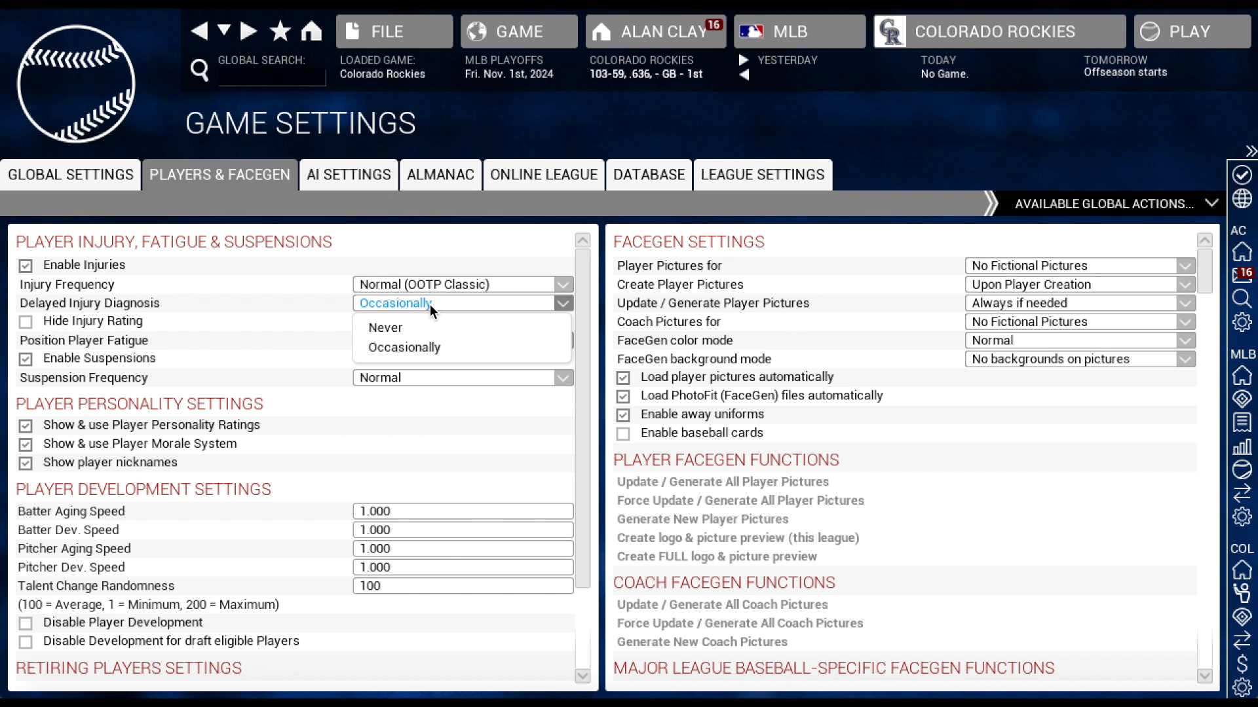
pyautogui.click(397, 292)
pyautogui.click(397, 286)
pyautogui.click(407, 290)
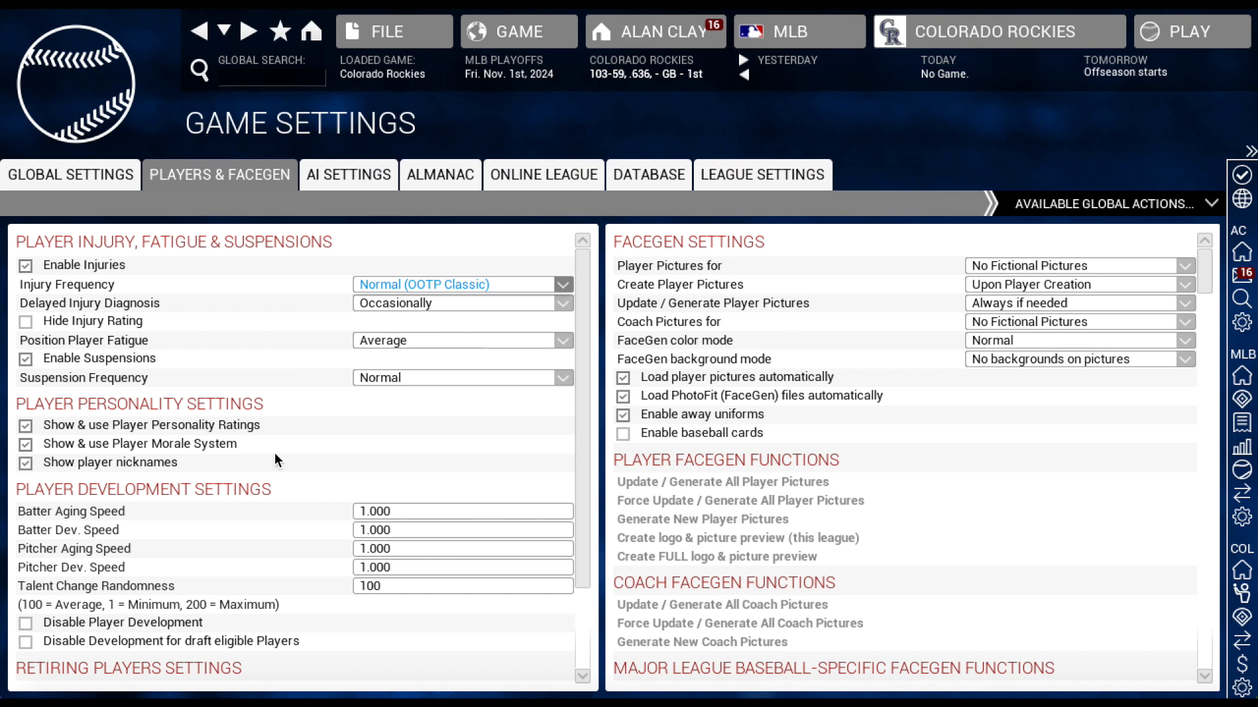
pyautogui.click(374, 383)
pyautogui.click(306, 473)
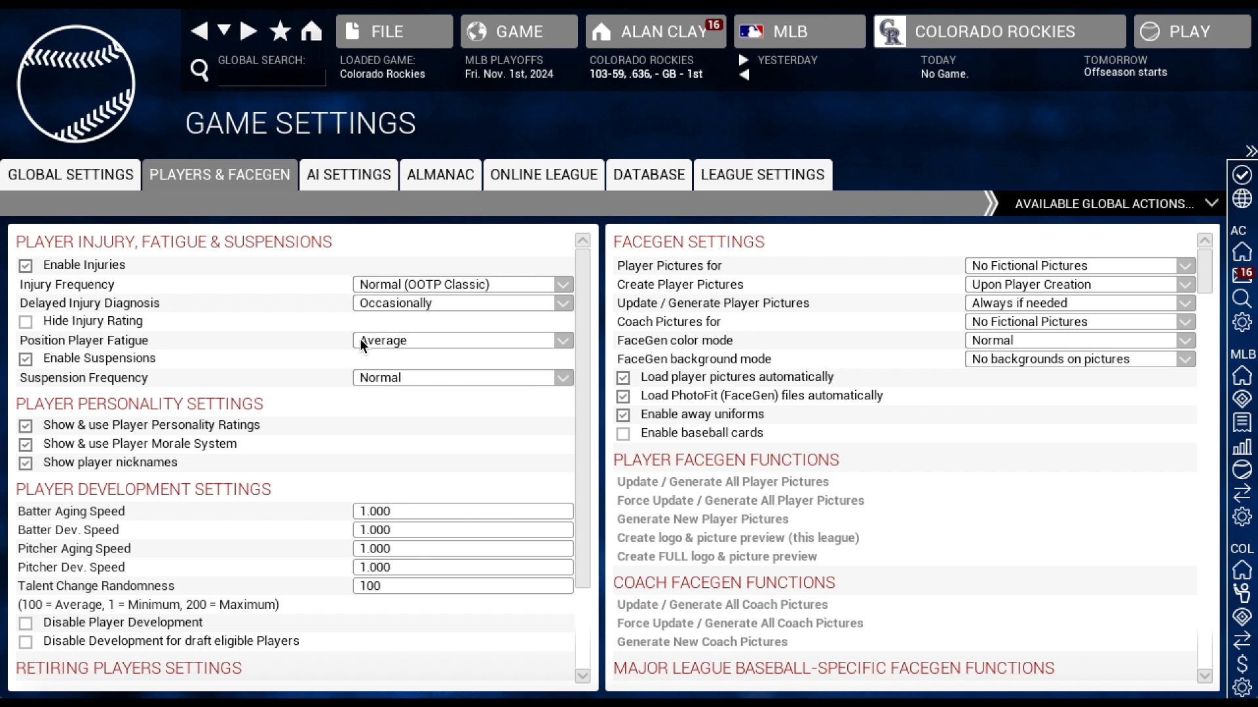
# - Keep injury frequency Normal (OOTP Classic) and suspension Normal, then show AI Settings
pyautogui.click(389, 291)
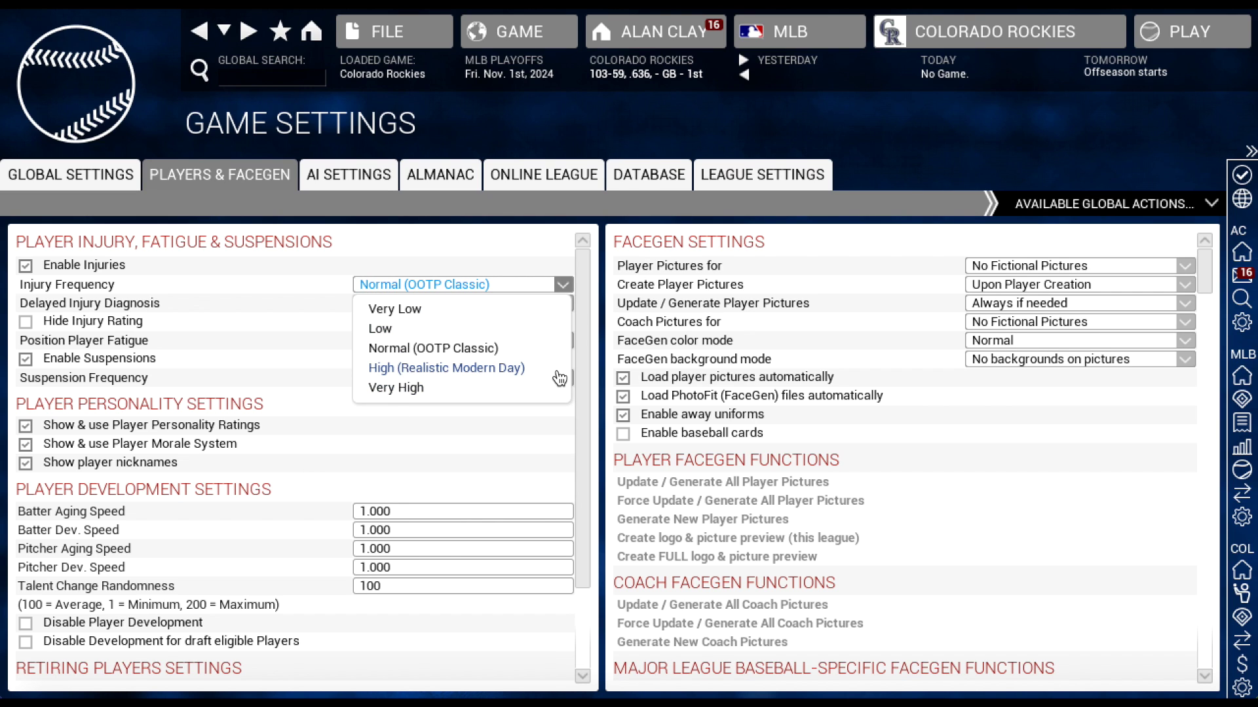
pyautogui.click(156, 309)
pyautogui.click(380, 287)
pyautogui.click(325, 340)
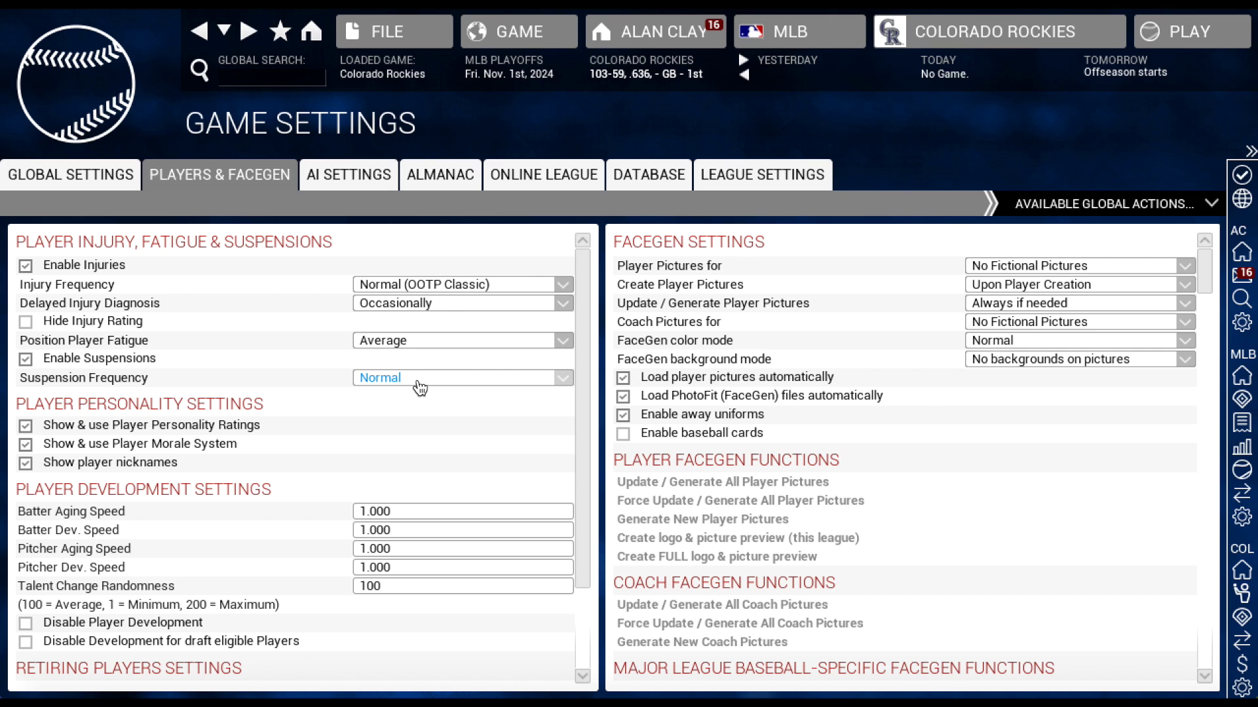
pyautogui.click(415, 378)
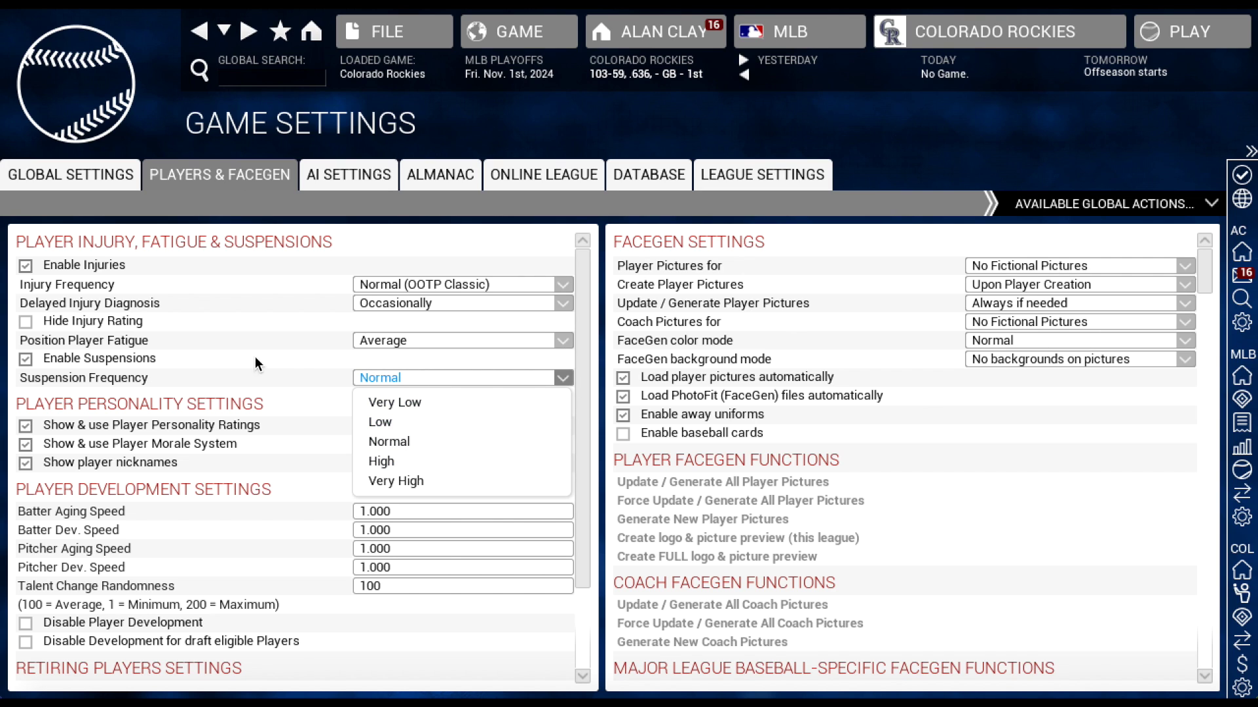
pyautogui.click(265, 340)
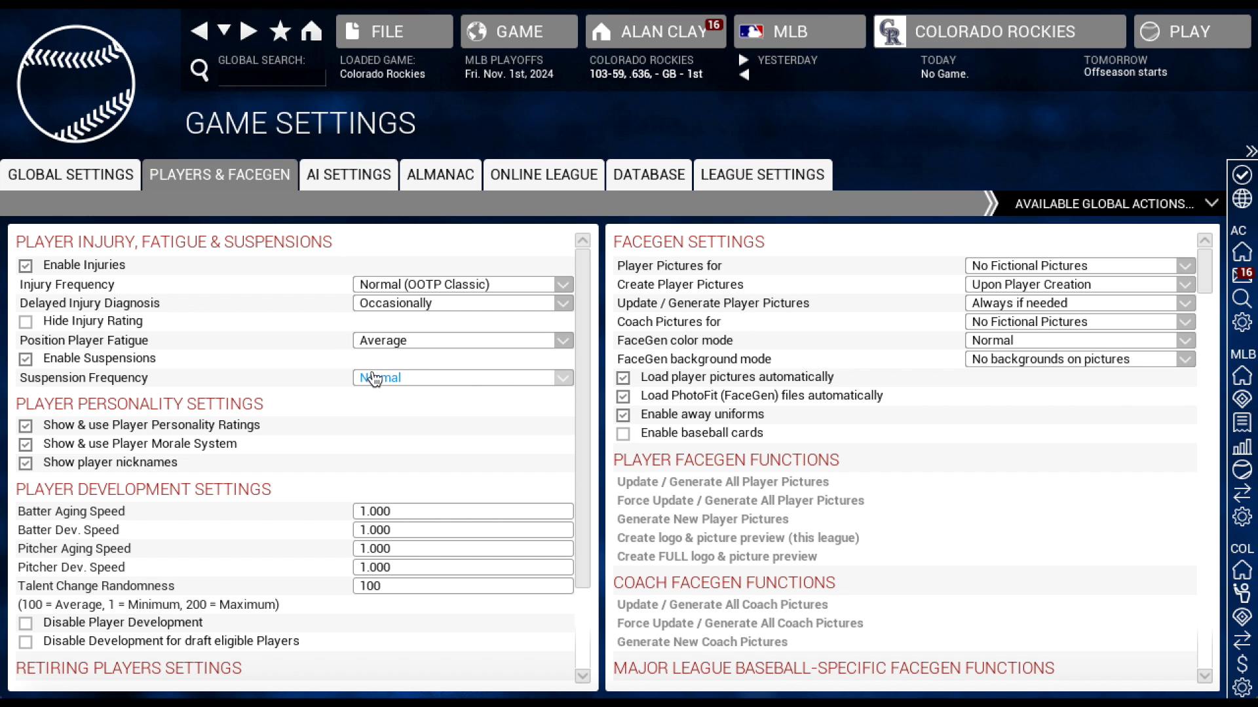
pyautogui.click(354, 194)
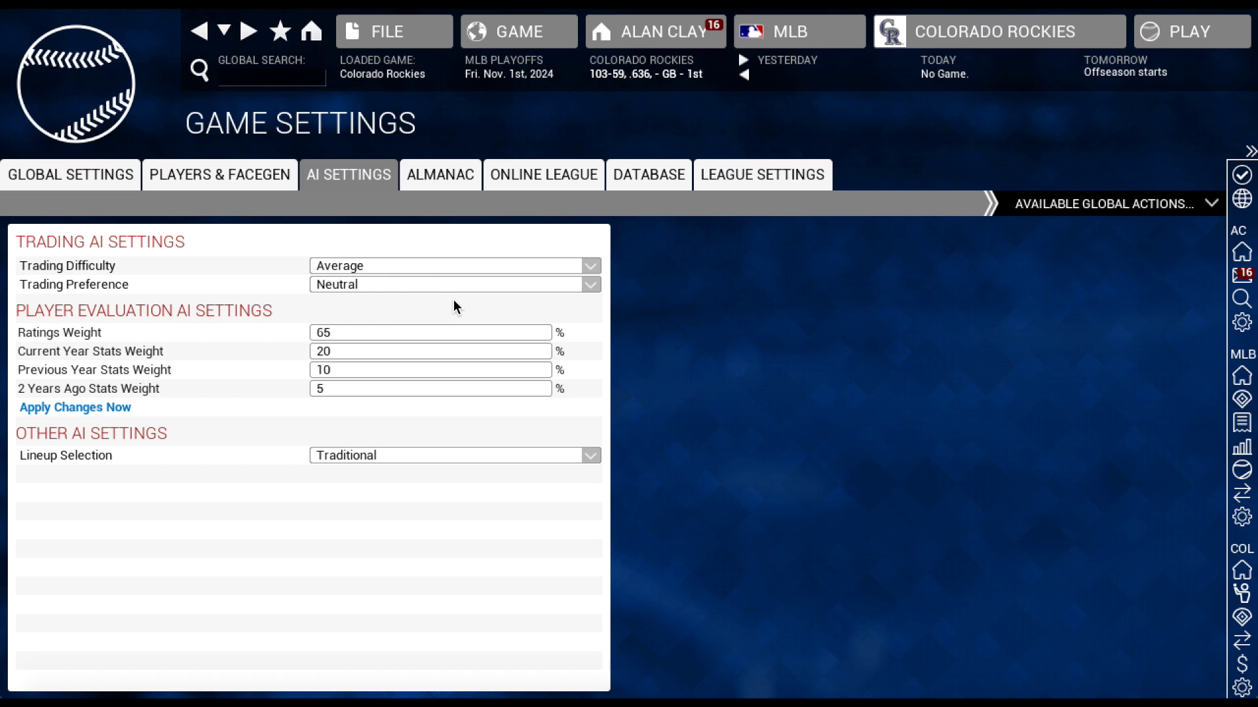
# - Keep trading difficulty Average, preference Neutral and Traditional lineups, then show Online League settings
pyautogui.click(369, 268)
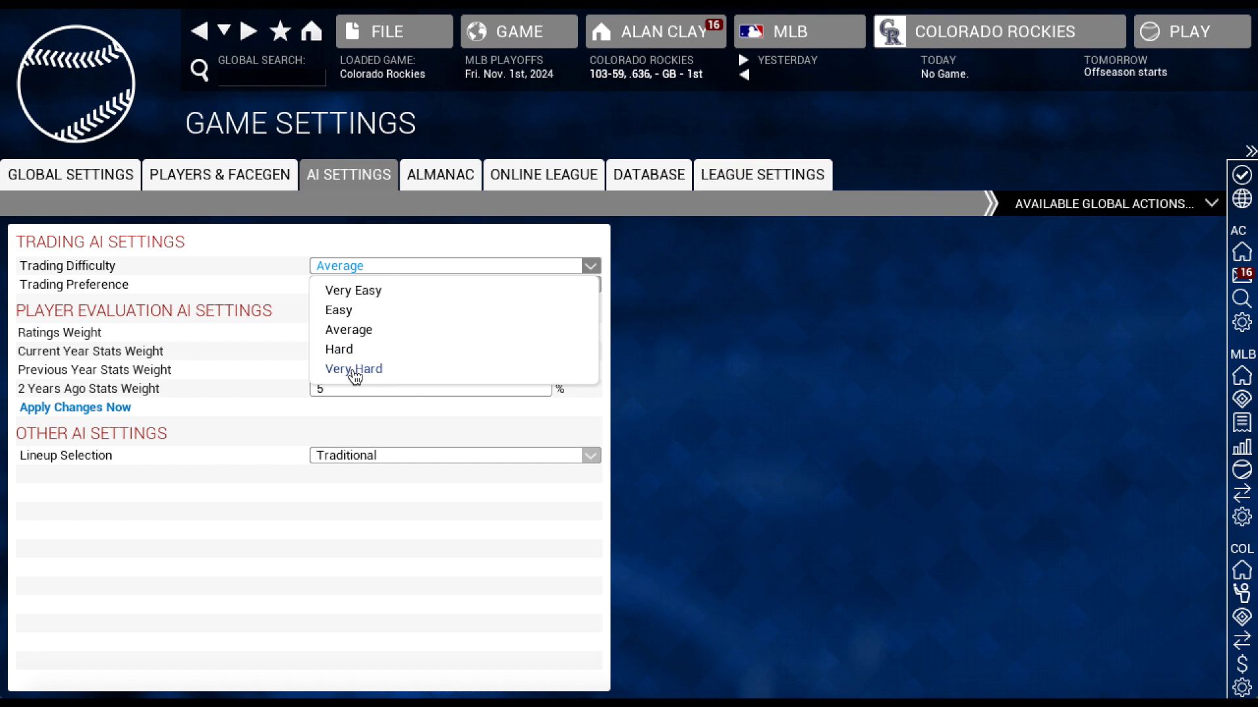
pyautogui.click(184, 374)
pyautogui.click(336, 285)
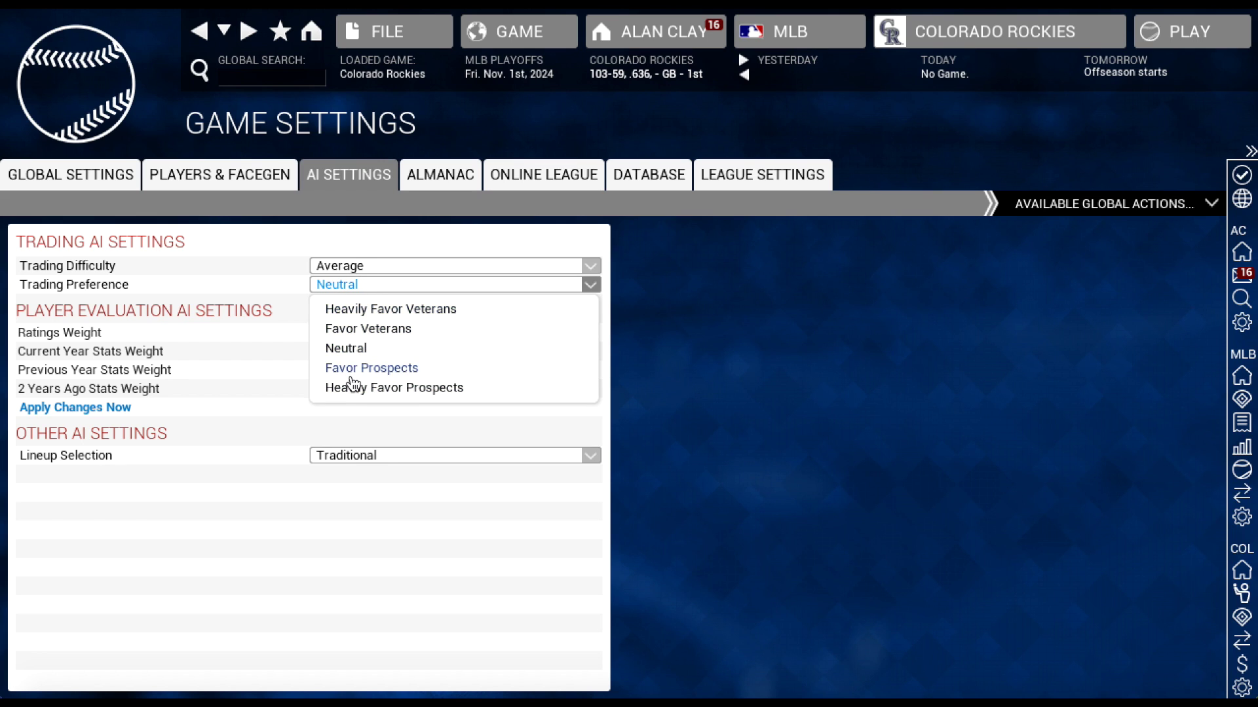
pyautogui.click(230, 370)
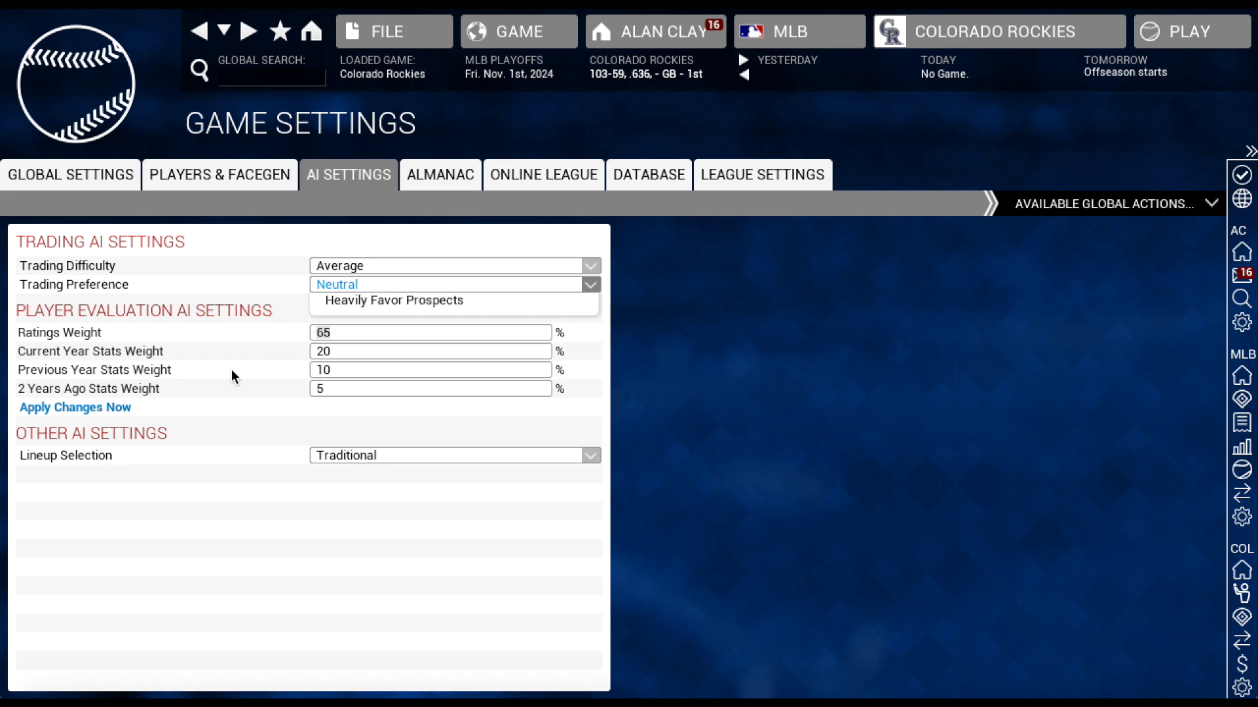
pyautogui.click(367, 456)
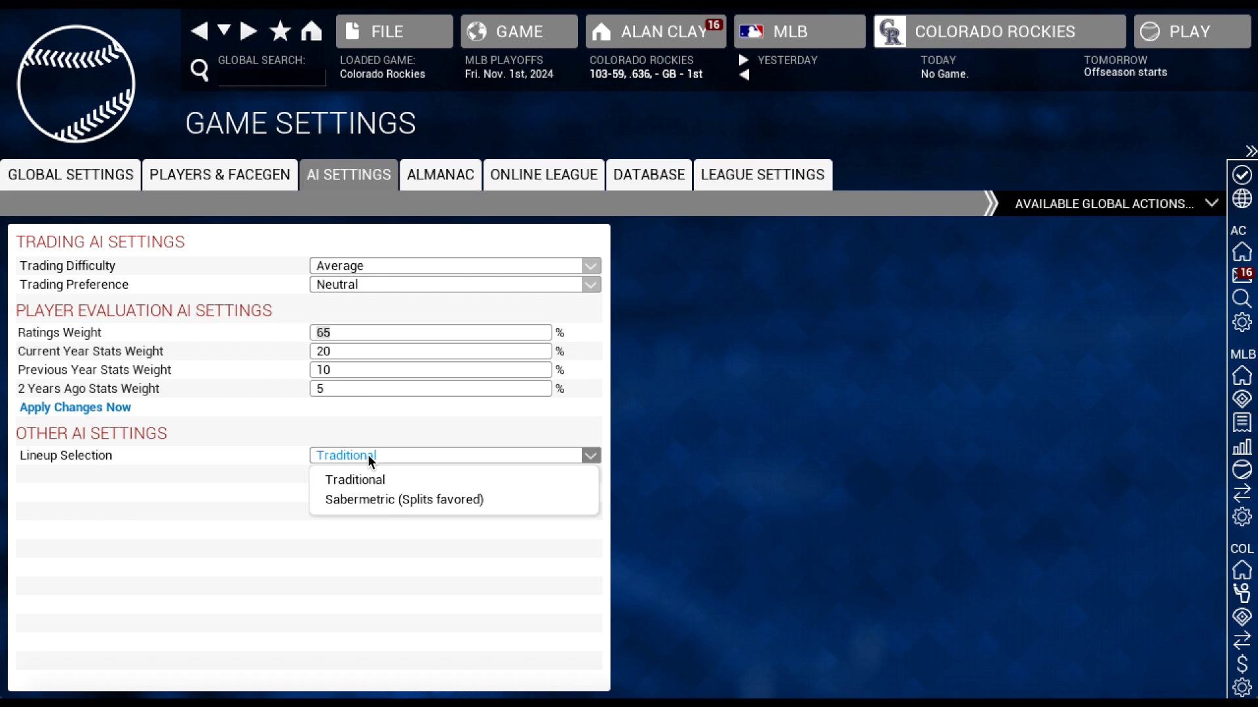
pyautogui.click(463, 186)
pyautogui.click(512, 190)
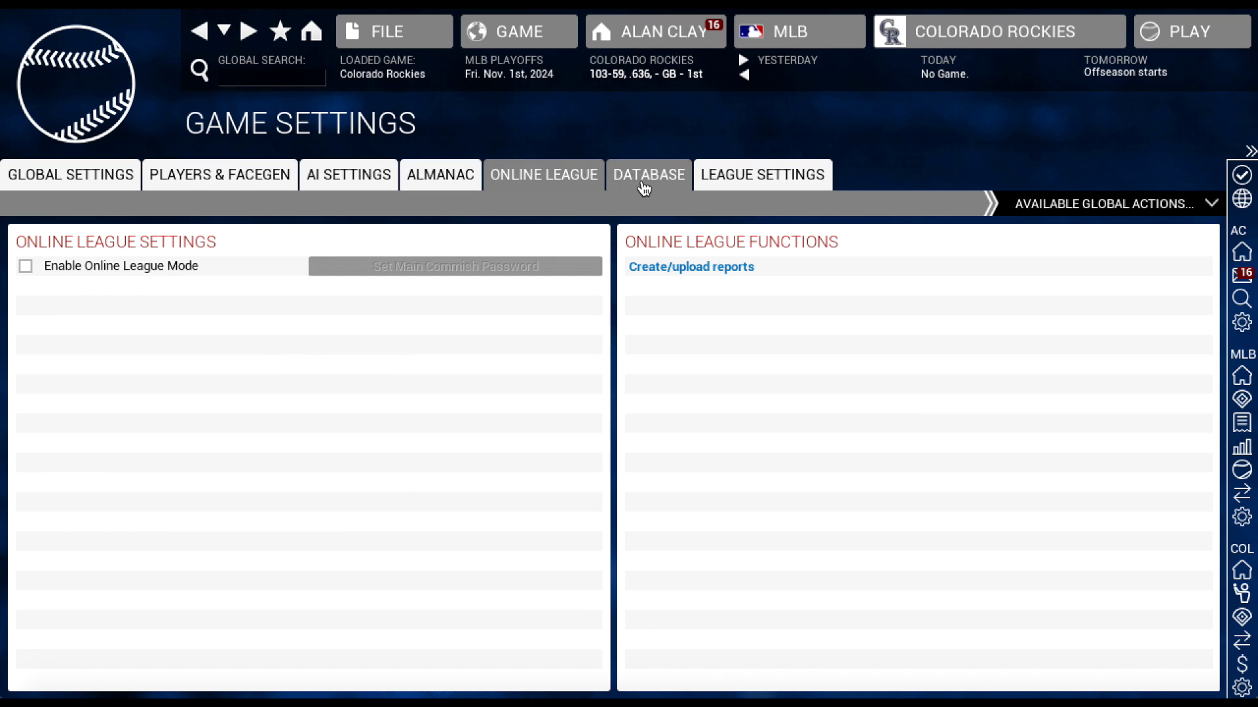
# - Move from Database to the League Settings Functions panels, then to the Options sub-tab
pyautogui.click(642, 190)
pyautogui.click(737, 188)
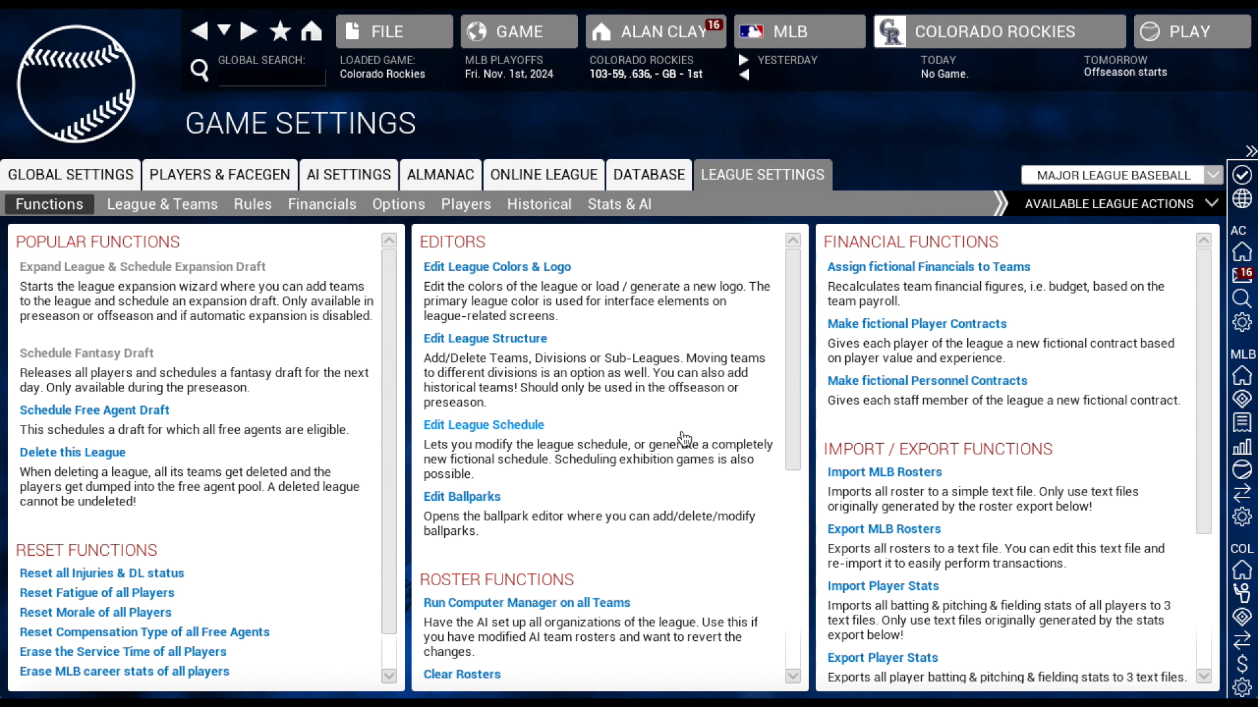
pyautogui.scroll(-6, 682, 439)
pyautogui.scroll(-2, 229, 499)
pyautogui.scroll(2, 229, 493)
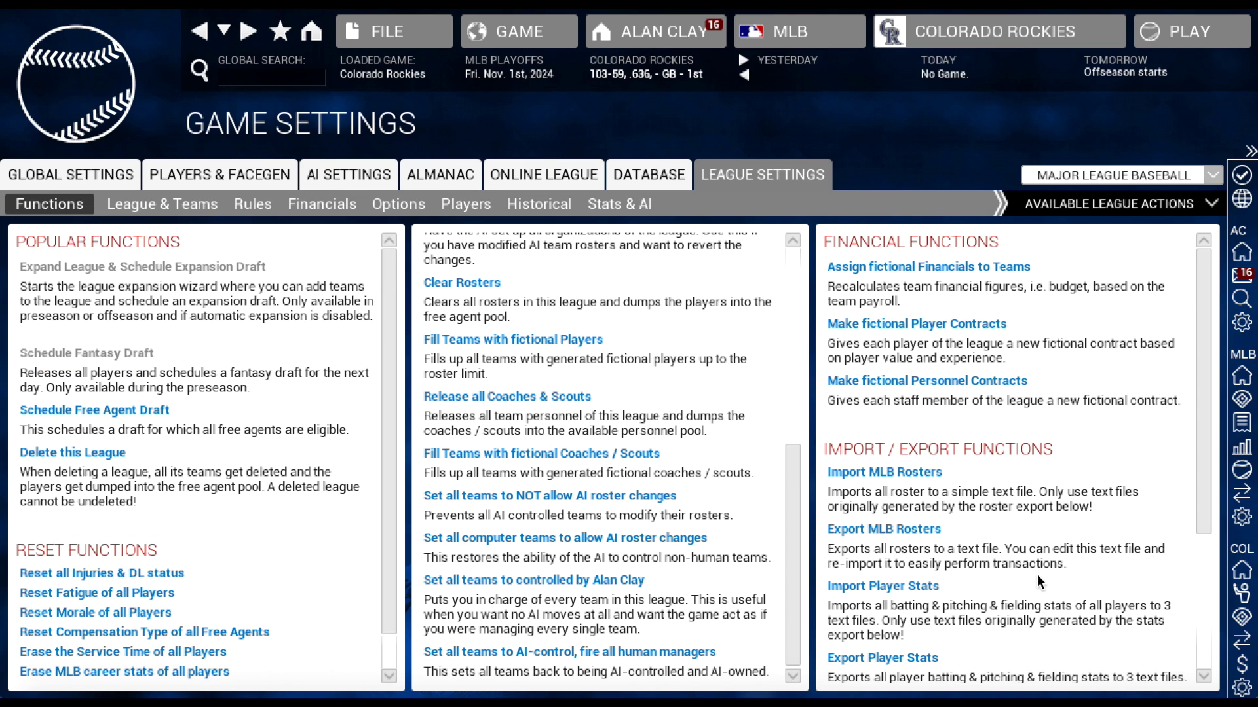
pyautogui.scroll(-5, 1036, 576)
pyautogui.scroll(5, 1036, 573)
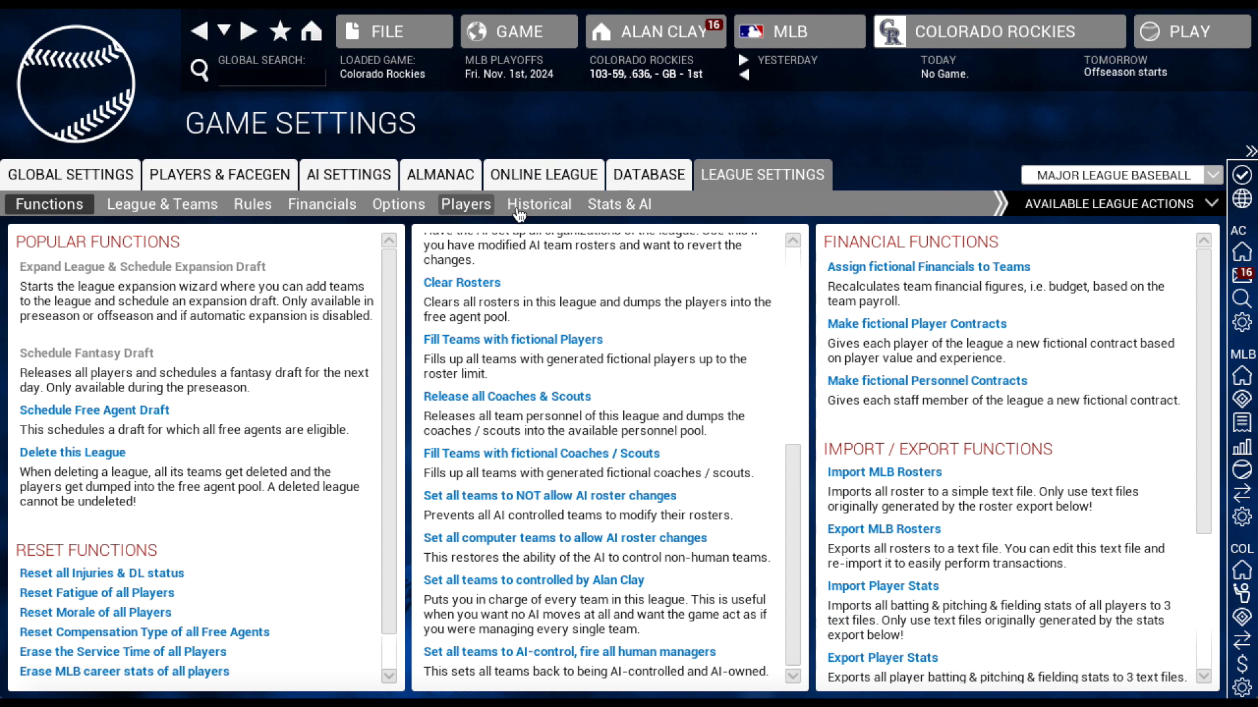
pyautogui.click(402, 208)
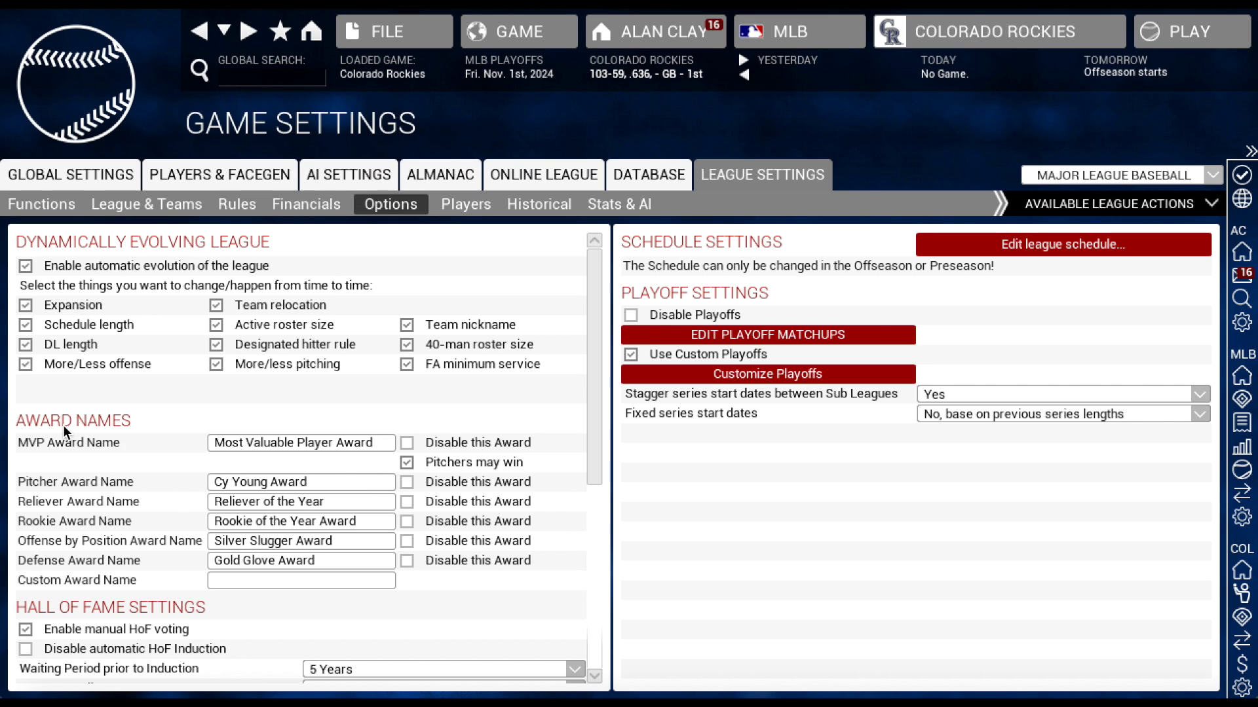
pyautogui.click(265, 539)
pyautogui.press('Tab')
pyautogui.press('Tab')
pyautogui.scroll(-1, 428, 629)
pyautogui.scroll(-5, 428, 629)
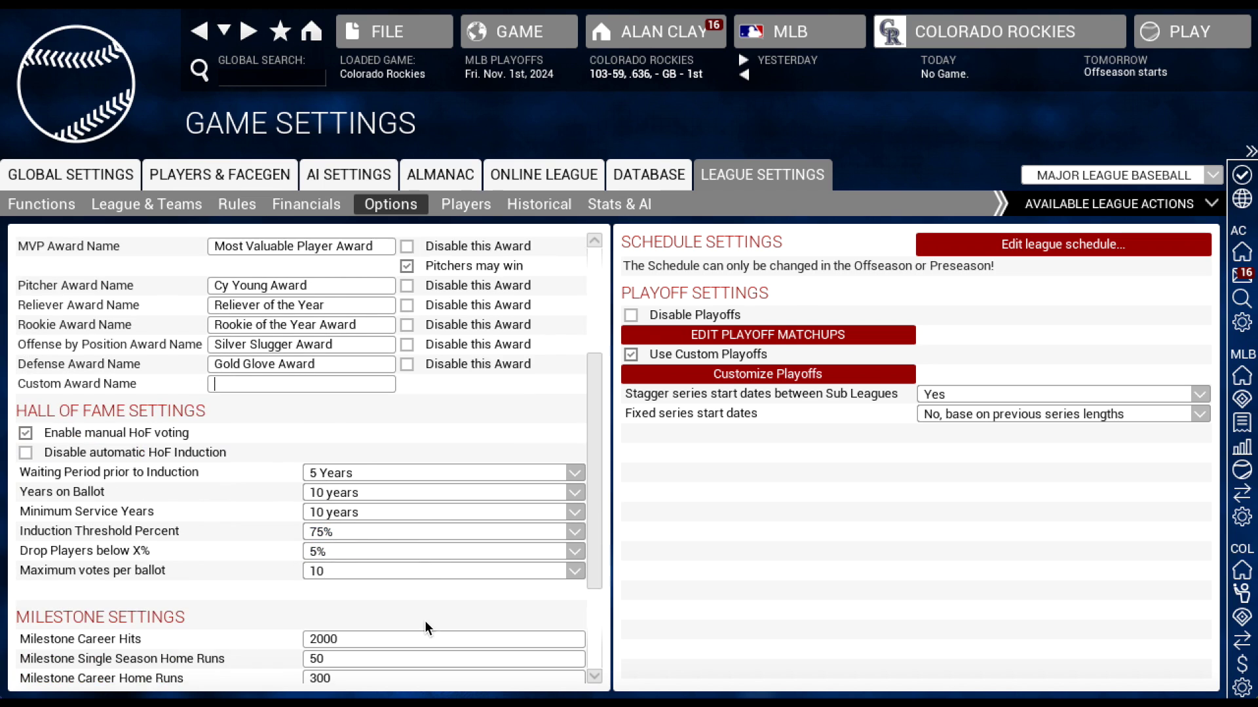
pyautogui.scroll(5, 232, 398)
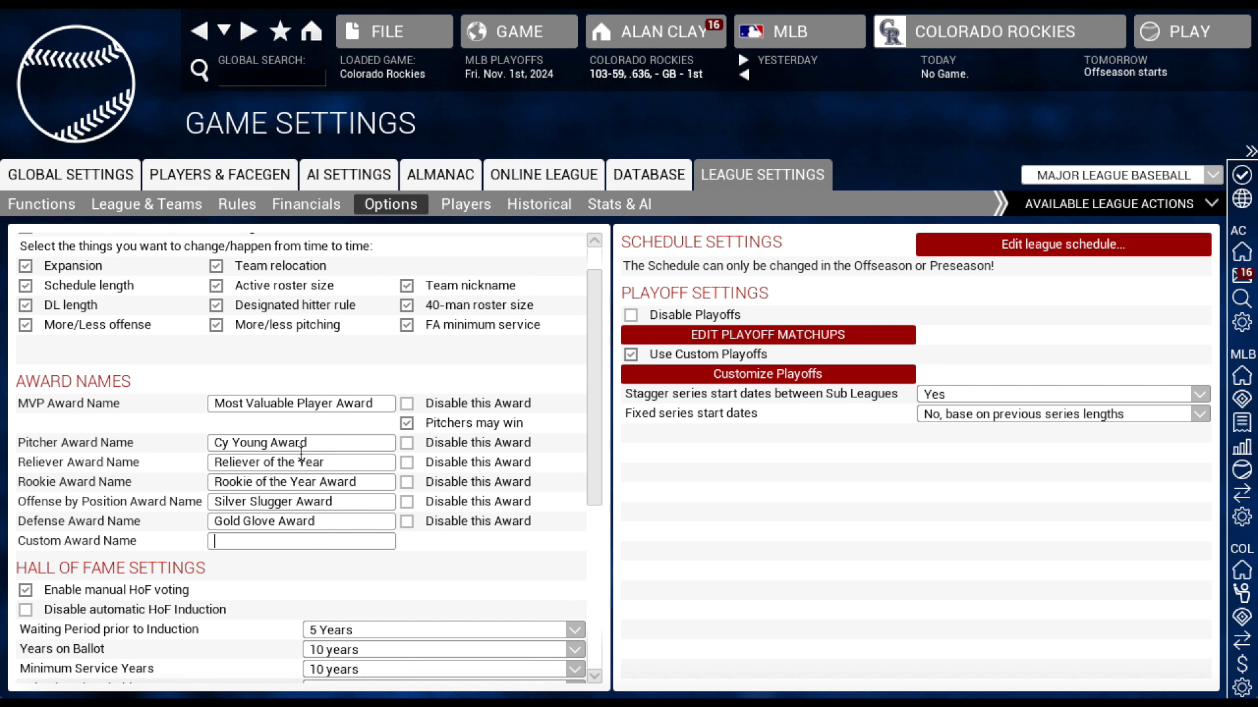
pyautogui.scroll(1, 265, 516)
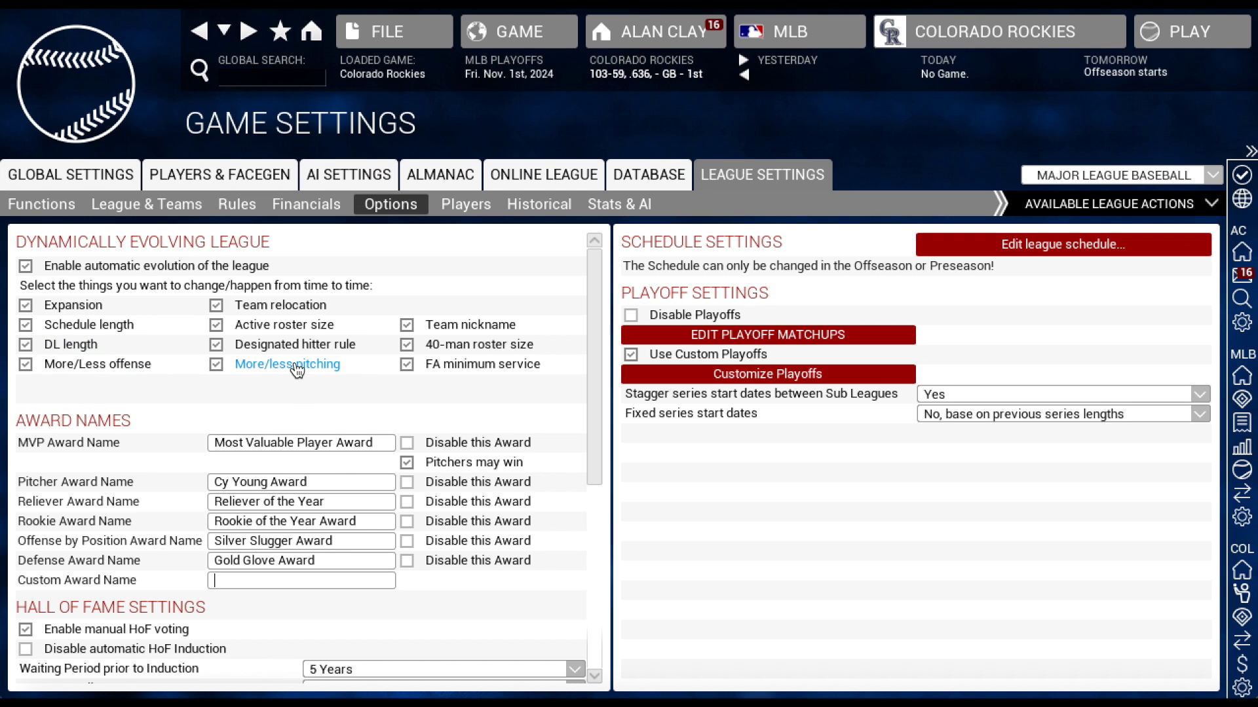
pyautogui.scroll(-3, 528, 452)
pyautogui.scroll(2, 524, 451)
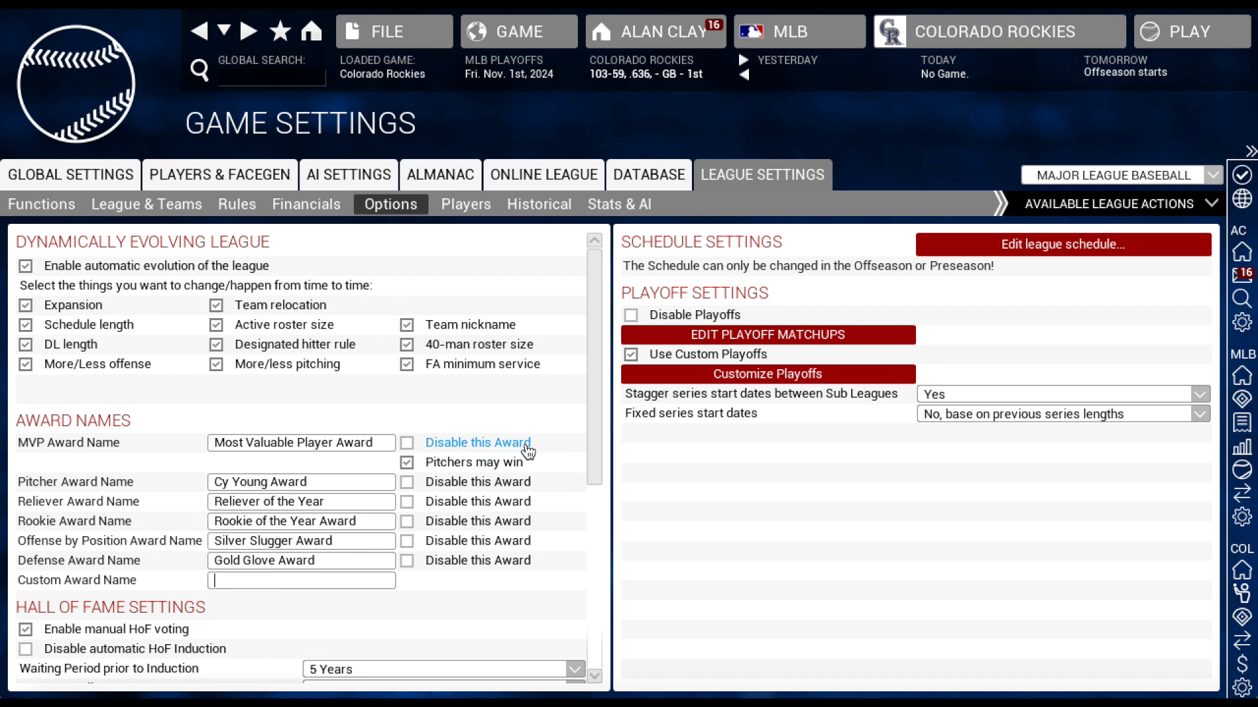